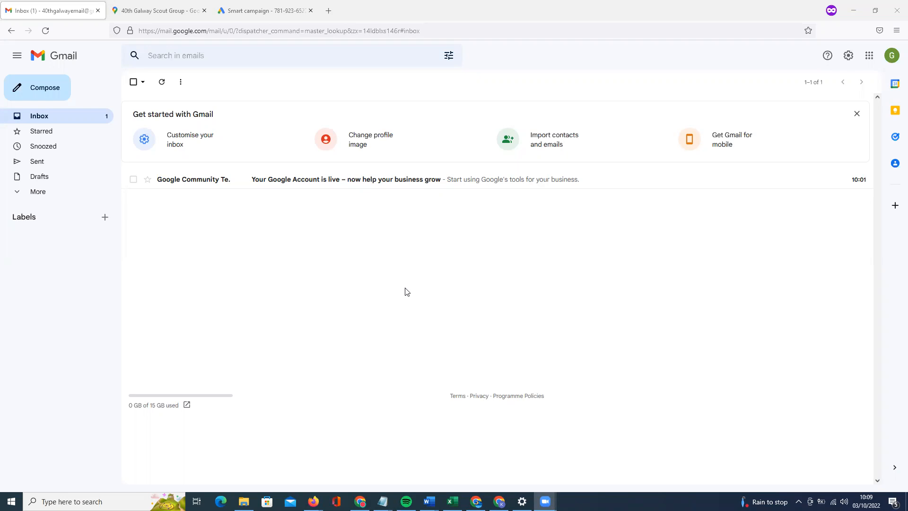
Open the nine-dot Google apps launcher at the top right of the Gmail inbox.
{"action": "left_click", "coordinate": [869, 55]}
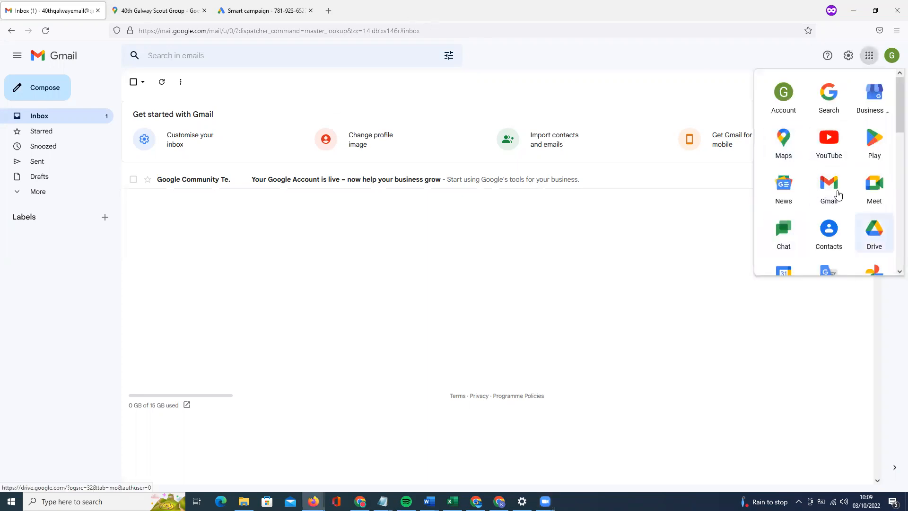
Launch Google Drive from the apps list, skip past its tips, and show the New menu.
{"action": "left_click", "coordinate": [870, 235]}
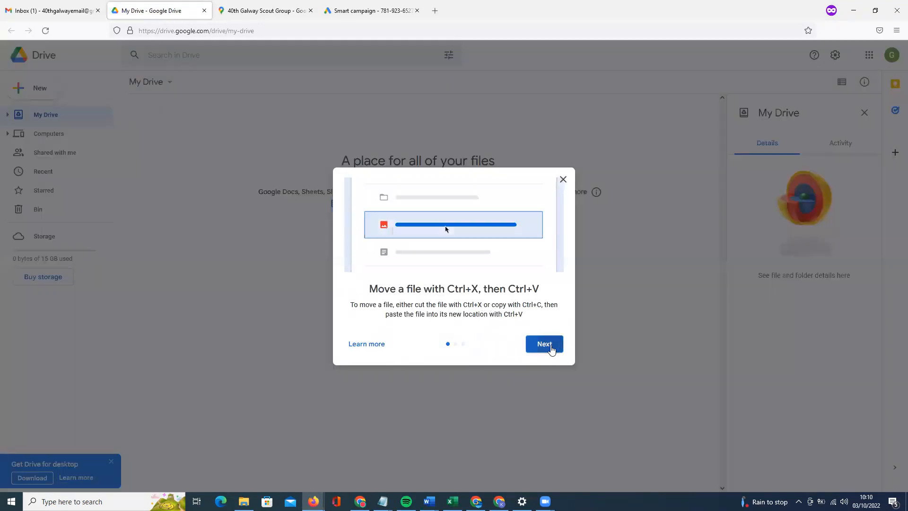
{"action": "left_click", "coordinate": [556, 350]}
{"action": "left_click", "coordinate": [539, 351]}
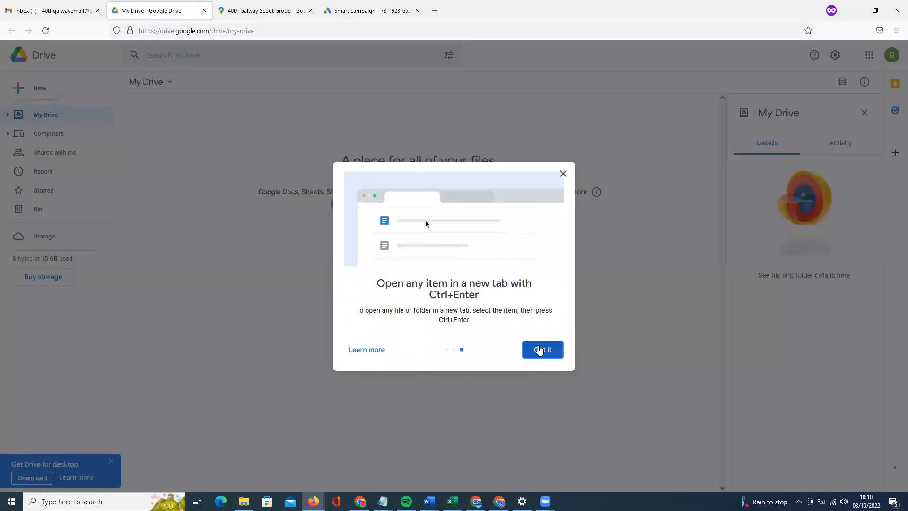
{"action": "left_click", "coordinate": [541, 352]}
{"action": "left_click", "coordinate": [53, 96]}
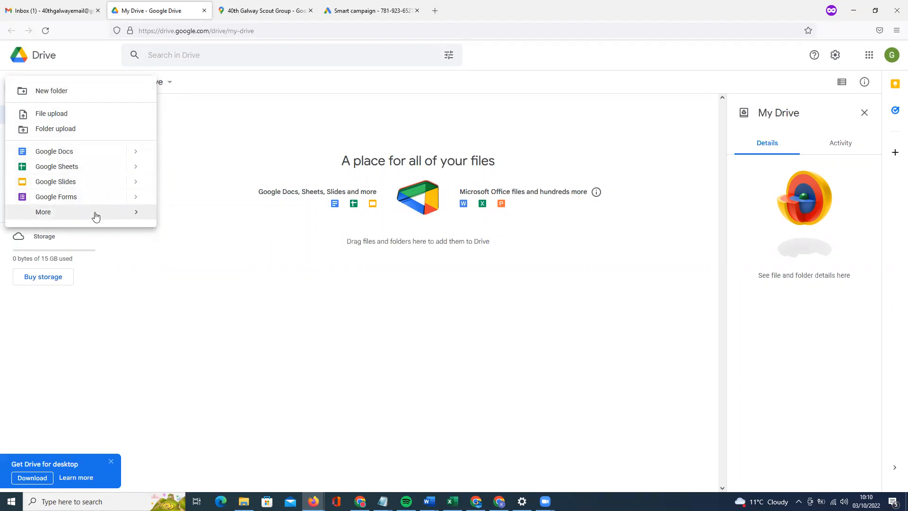
Create a blank Google Docs document from Drive's New > More menu.
{"action": "mouse_move", "coordinate": [96, 216]}
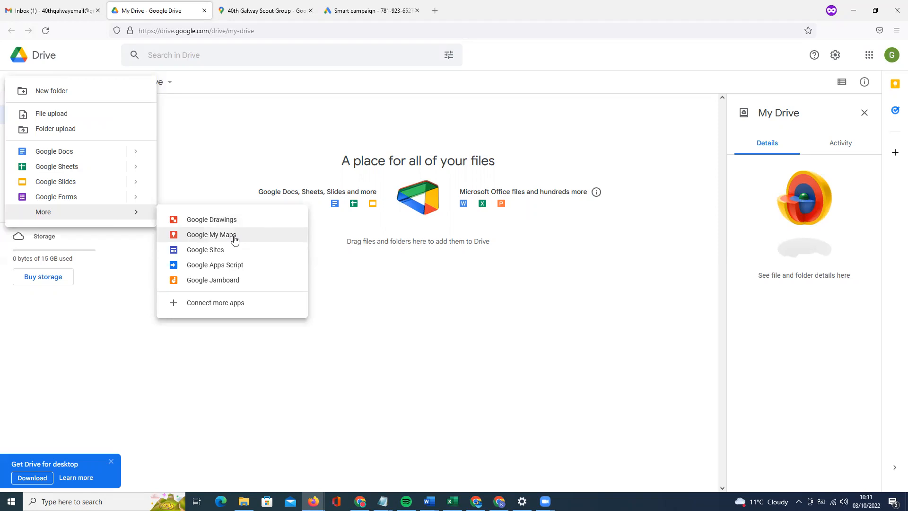
{"action": "left_click", "coordinate": [235, 236]}
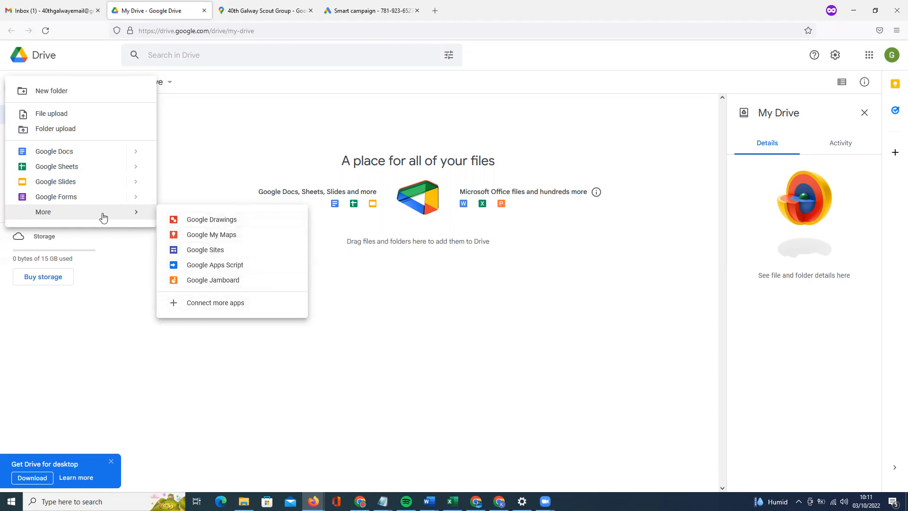
{"action": "left_click", "coordinate": [71, 152]}
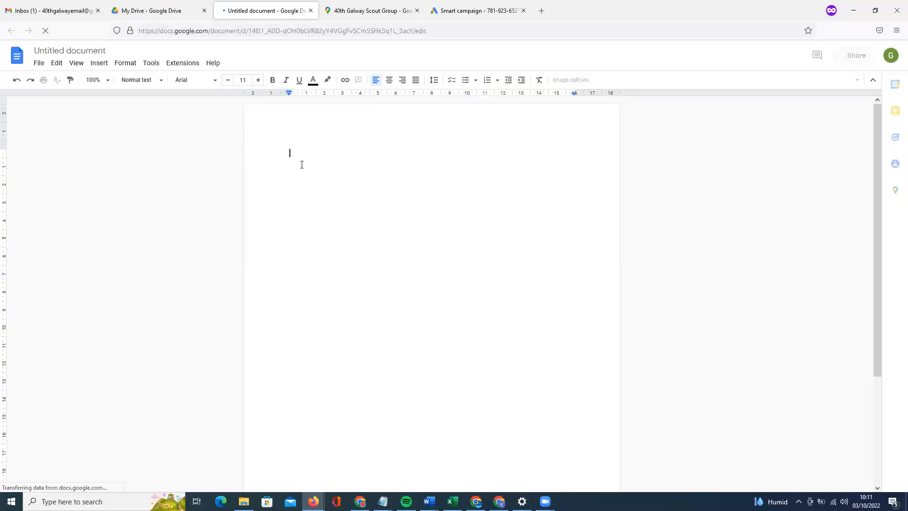
Type 'This is a test' with an empty line below it, and browse the Edit and Insert menus.
{"action": "type", "text": "This is a test"}
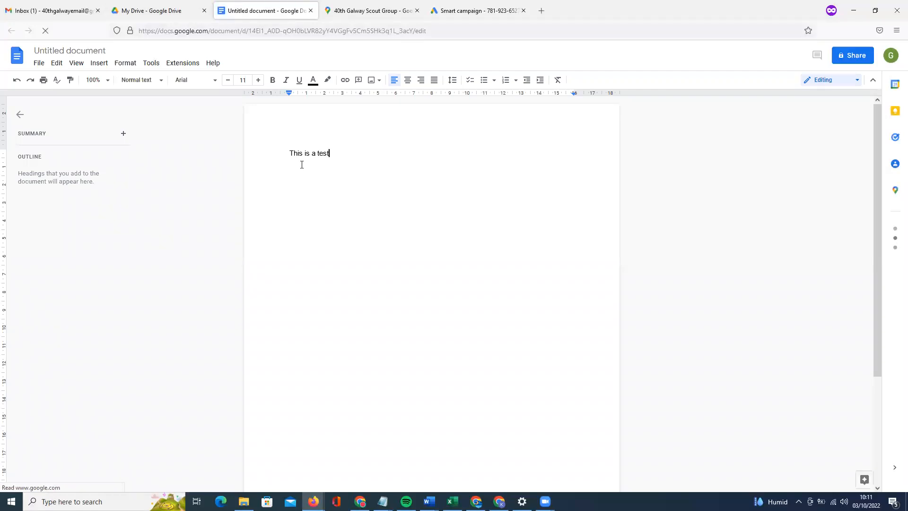
{"action": "key", "text": "Return"}
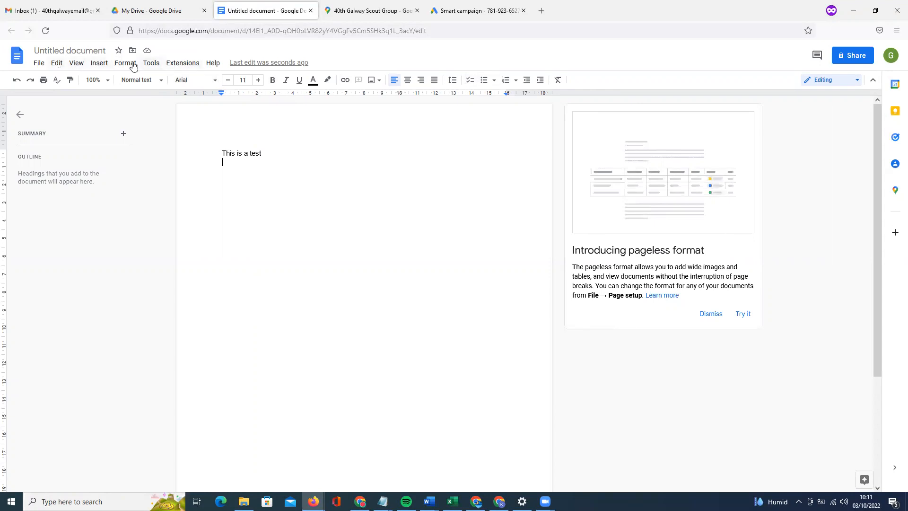
{"action": "left_click", "coordinate": [57, 63]}
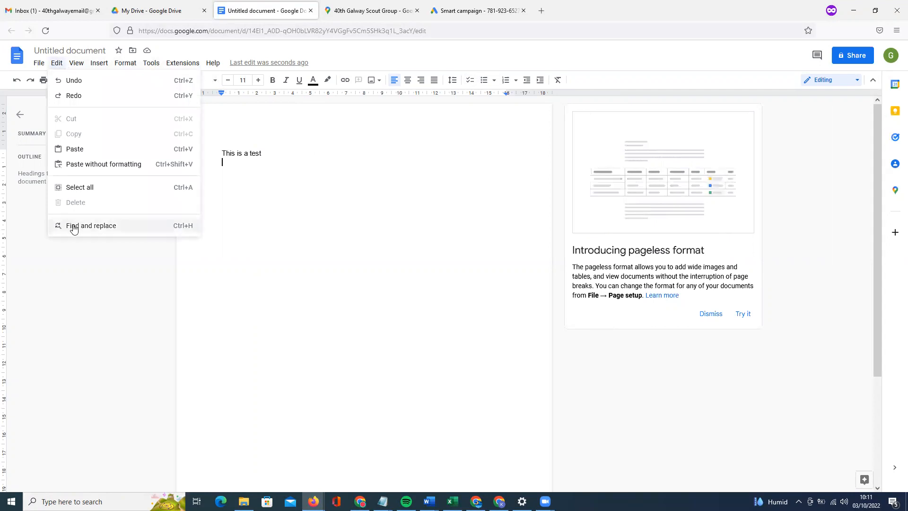
{"action": "key", "text": "Escape"}
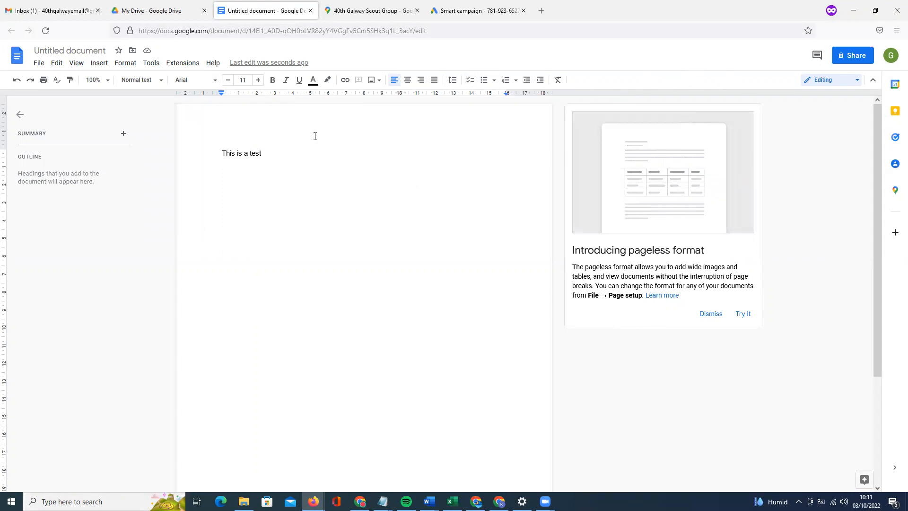
{"action": "left_click", "coordinate": [98, 65]}
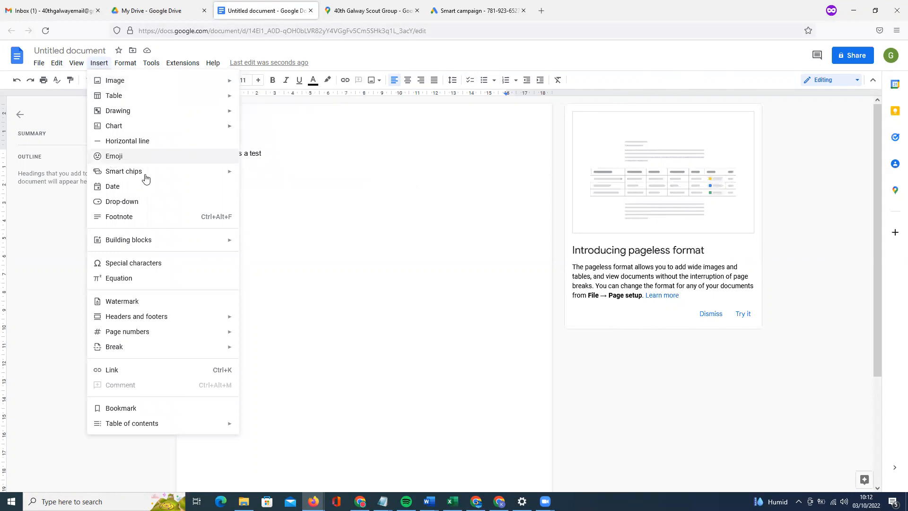
{"action": "left_click", "coordinate": [363, 204]}
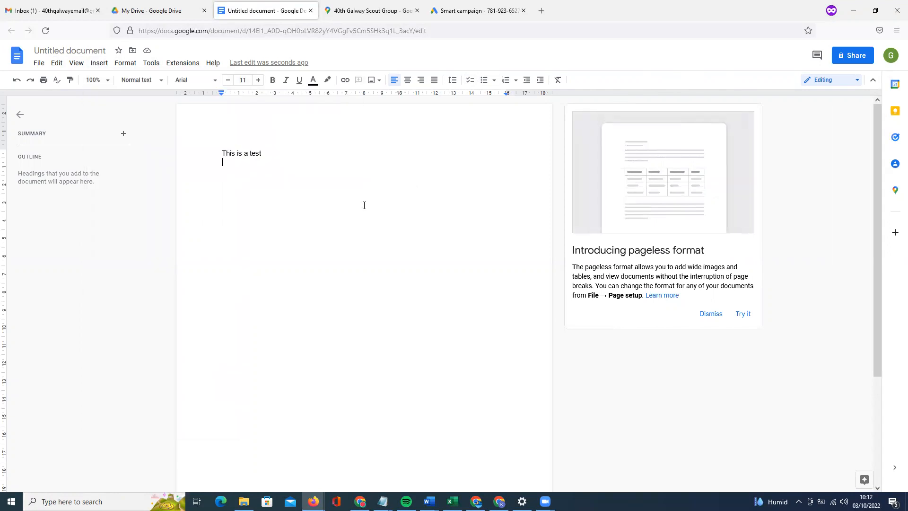
{"action": "key", "text": "Print"}
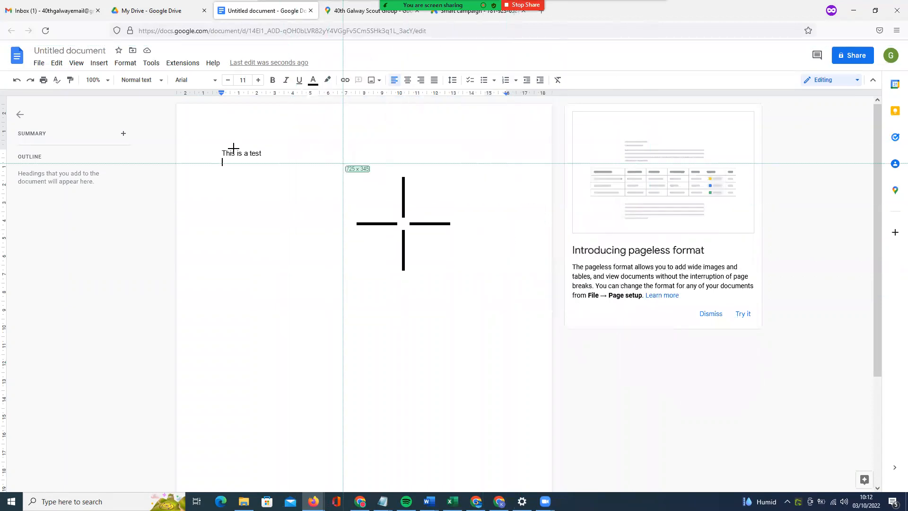
Paste a screenshot of the 'Introducing pageless format' card below the sentence, shrunk and centred.
{"action": "left_click_drag", "start_coordinate": [569, 189], "coordinate": [790, 354]}
{"action": "key", "text": "ctrl+v"}
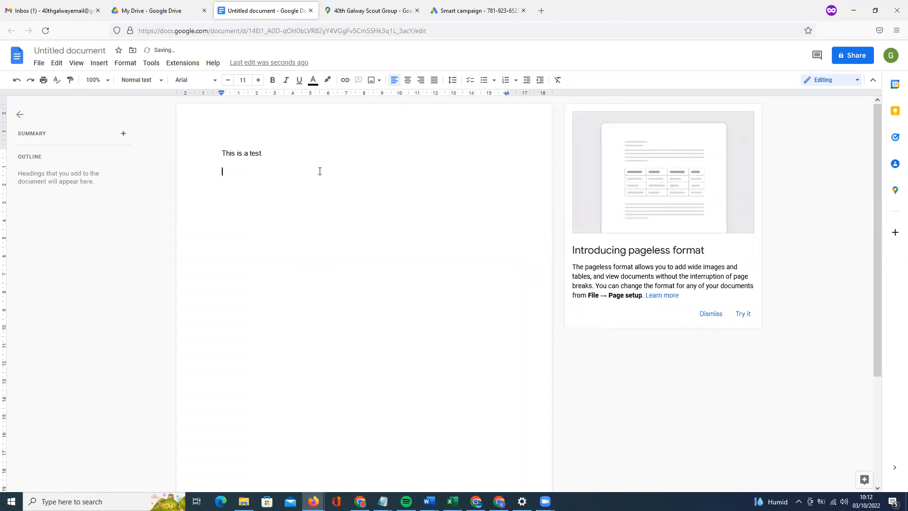
{"action": "left_click", "coordinate": [434, 317]}
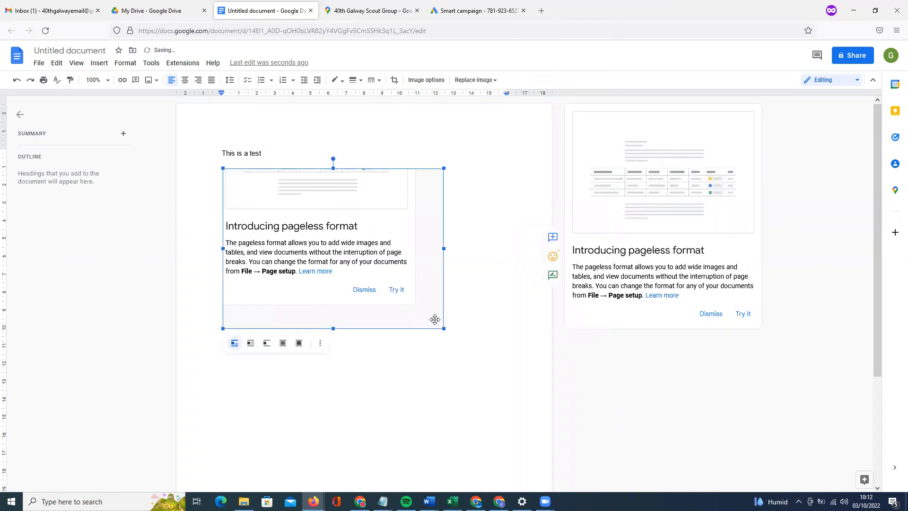
{"action": "left_click_drag", "start_coordinate": [444, 320], "coordinate": [379, 280]}
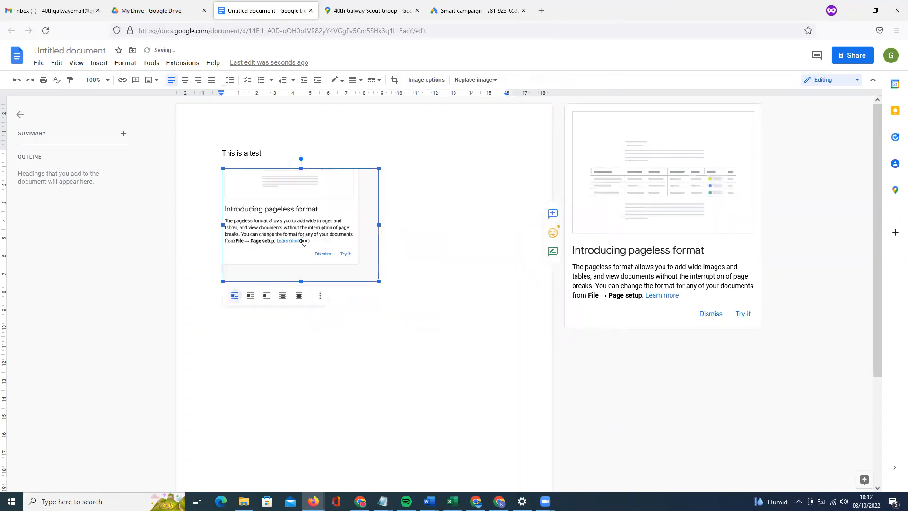
{"action": "left_click", "coordinate": [184, 80]}
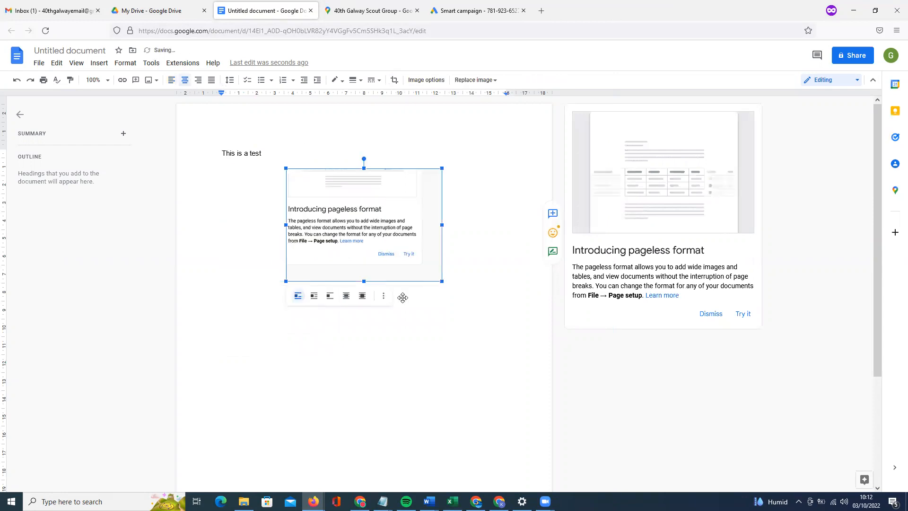
{"action": "left_click", "coordinate": [446, 294]}
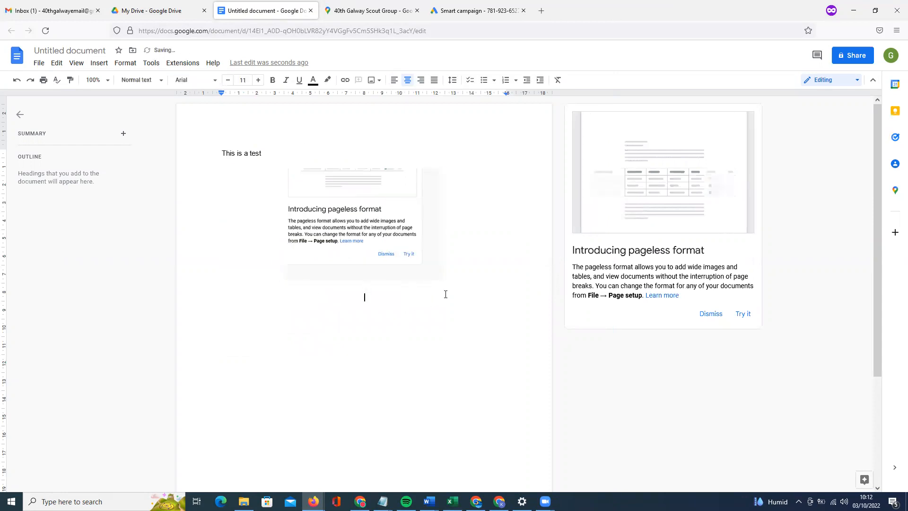
{"action": "left_click", "coordinate": [394, 80]}
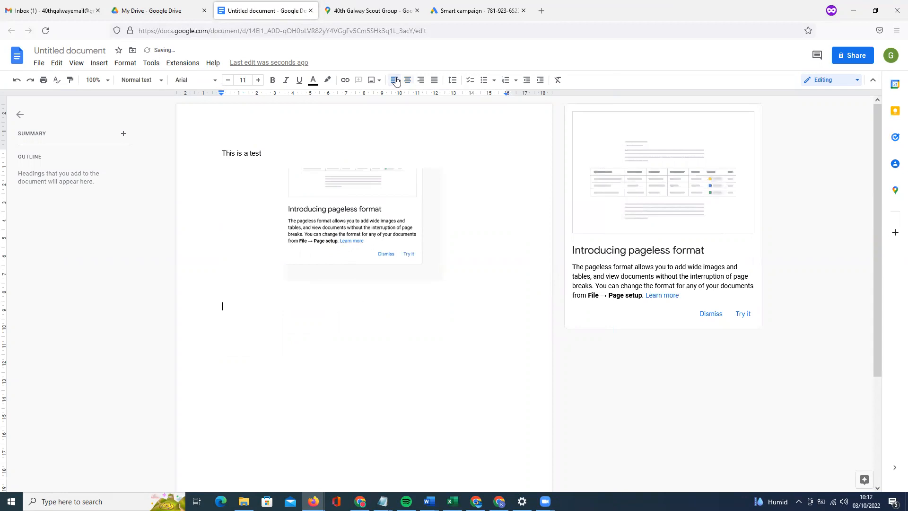
Apply headers via Format > Headers and footers and type '40th Galway Document' in the header.
{"action": "left_click", "coordinate": [129, 64]}
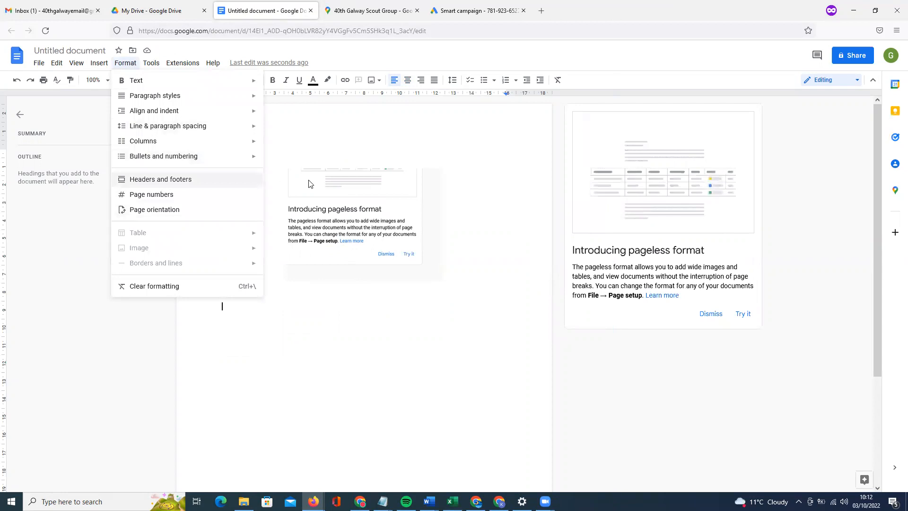
{"action": "left_click", "coordinate": [159, 183]}
{"action": "left_click", "coordinate": [506, 345]}
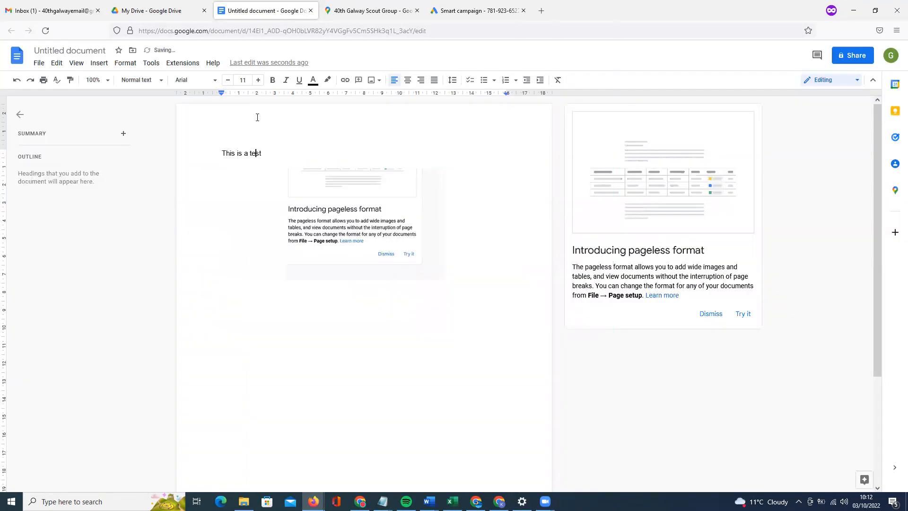
{"action": "double_click", "coordinate": [257, 118]}
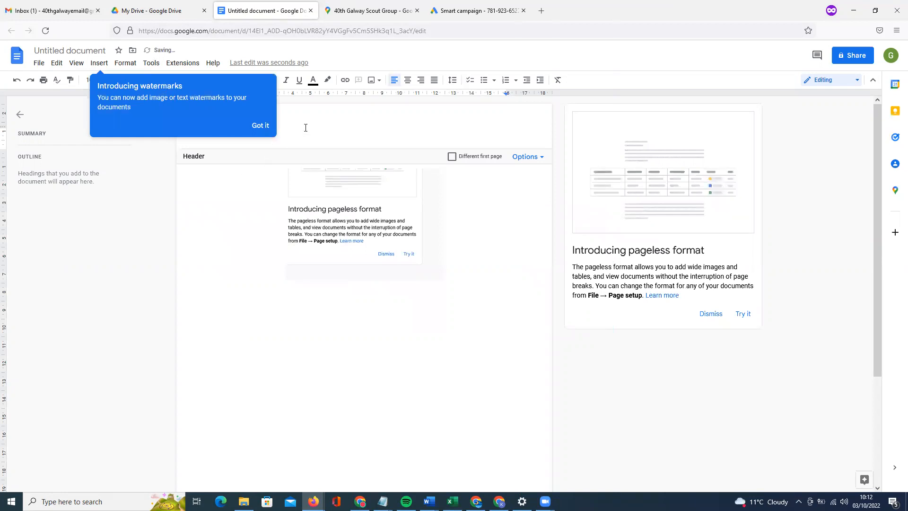
{"action": "left_click", "coordinate": [259, 125]}
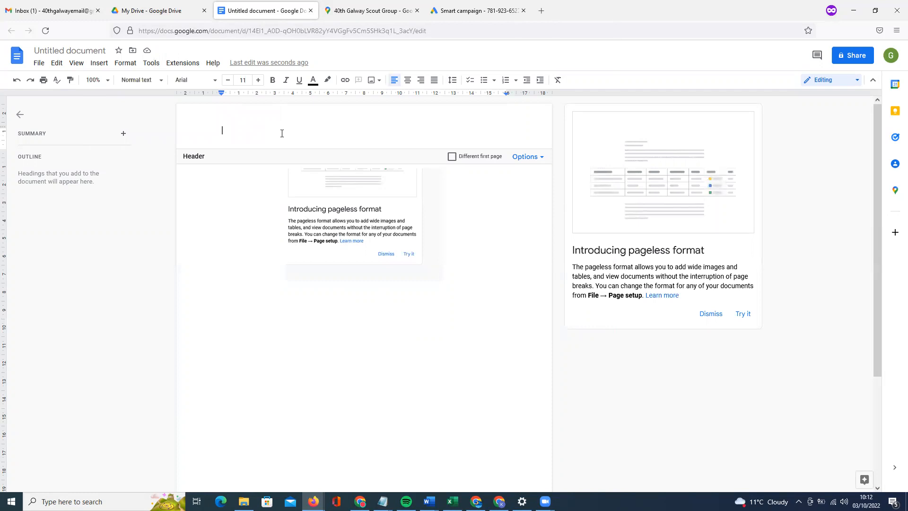
{"action": "type", "text": "40th Galway "}
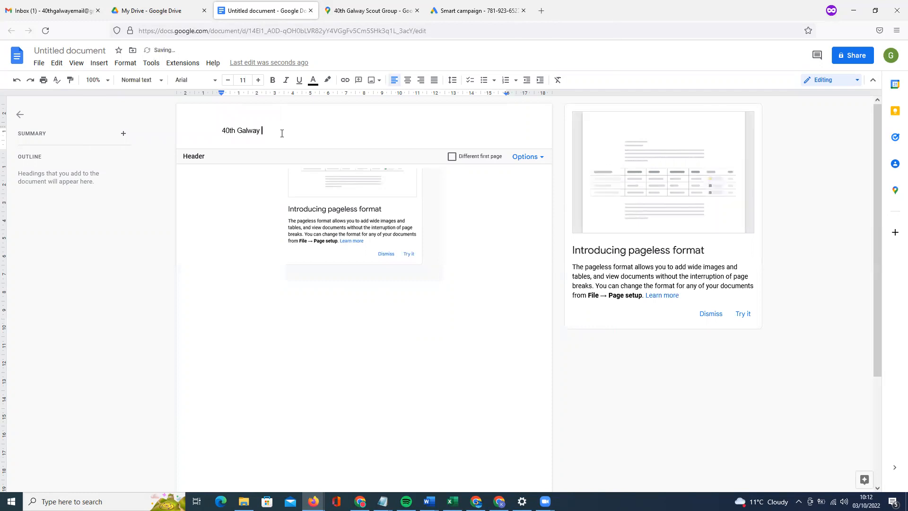
{"action": "type", "text": "Document"}
{"action": "key", "text": "Return"}
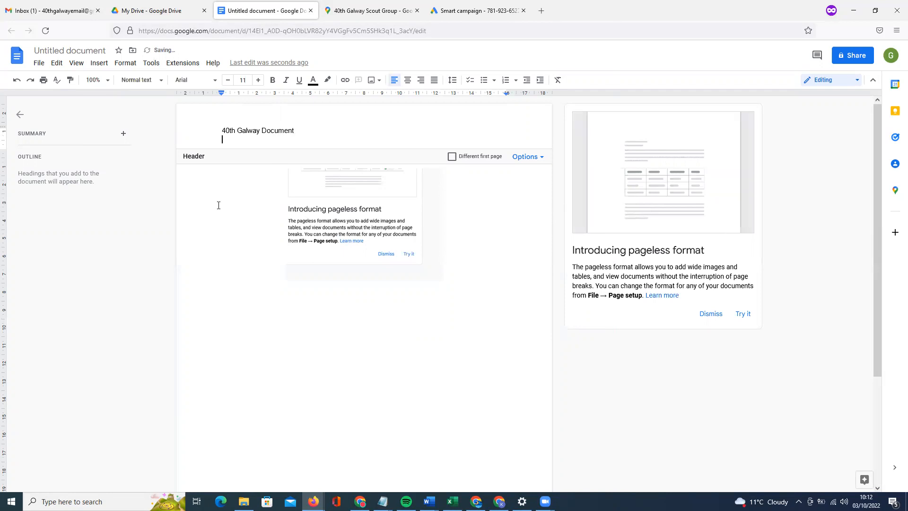
{"action": "left_click", "coordinate": [231, 215]}
Type a few short draft lines (refref, ref, fre, f) below the image.
{"action": "scroll", "coordinate": [265, 249], "scroll_direction": "down", "scroll_amount": 3}
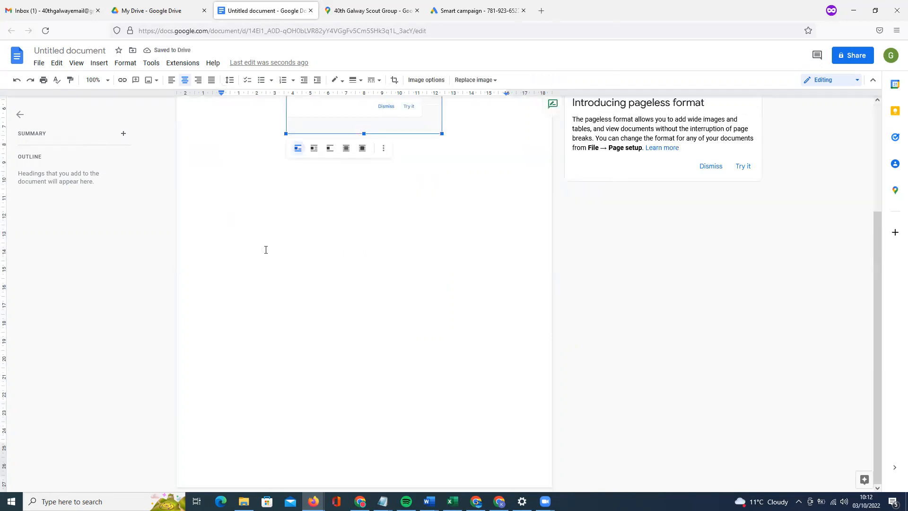
{"action": "left_click", "coordinate": [364, 302]}
{"action": "type", "text": "ref"}
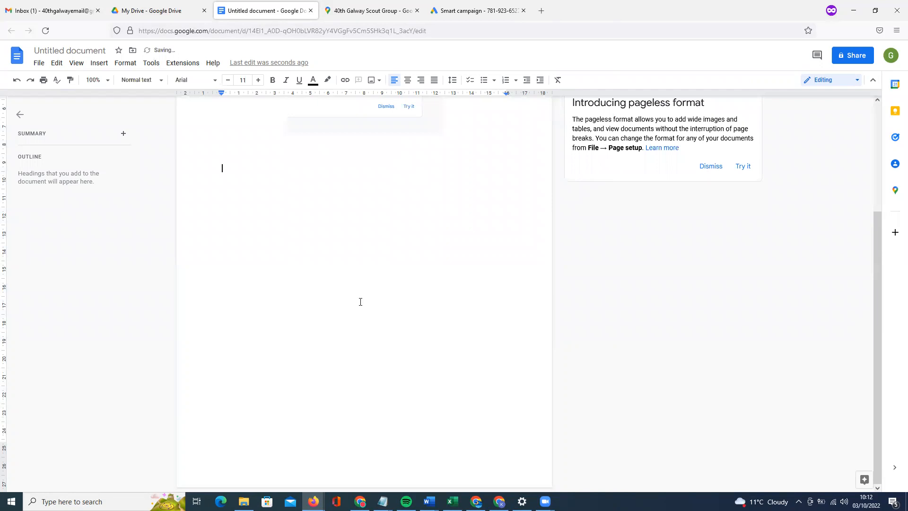
{"action": "type", "text": "ref"}
{"action": "key", "text": "Return"}
{"action": "key", "text": "Return"}
{"action": "type", "text": "fre"}
{"action": "key", "text": "Return"}
{"action": "type", "text": "f"}
{"action": "key", "text": "Return"}
{"action": "key", "text": "Return"}
{"action": "type", "text": "ref"}
{"action": "key", "text": "Return"}
{"action": "key", "text": "Return"}
{"action": "key", "text": "Return"}
{"action": "key", "text": "Return"}
{"action": "key", "text": "Return"}
{"action": "key", "text": "Return"}
{"action": "key", "text": "Return"}
{"action": "key", "text": "Return"}
{"action": "key", "text": "Return"}
{"action": "key", "text": "Return"}
{"action": "key", "text": "Return"}
{"action": "key", "text": "Return"}
{"action": "key", "text": "Return"}
{"action": "key", "text": "Return"}
{"action": "key", "text": "Return"}
{"action": "key", "text": "Return"}
{"action": "key", "text": "Return"}
{"action": "key", "text": "Return"}
{"action": "key", "text": "Return"}
{"action": "key", "text": "Return"}
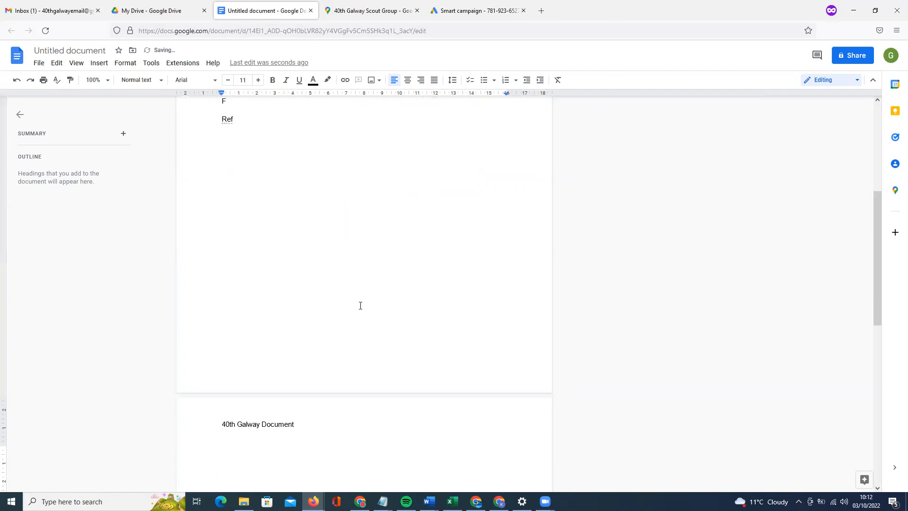
Type 'This is the footer' in the page 2 footer and add automatic page numbers.
{"action": "scroll", "coordinate": [319, 250], "scroll_direction": "down", "scroll_amount": 5}
{"action": "scroll", "coordinate": [314, 266], "scroll_direction": "down", "scroll_amount": 5}
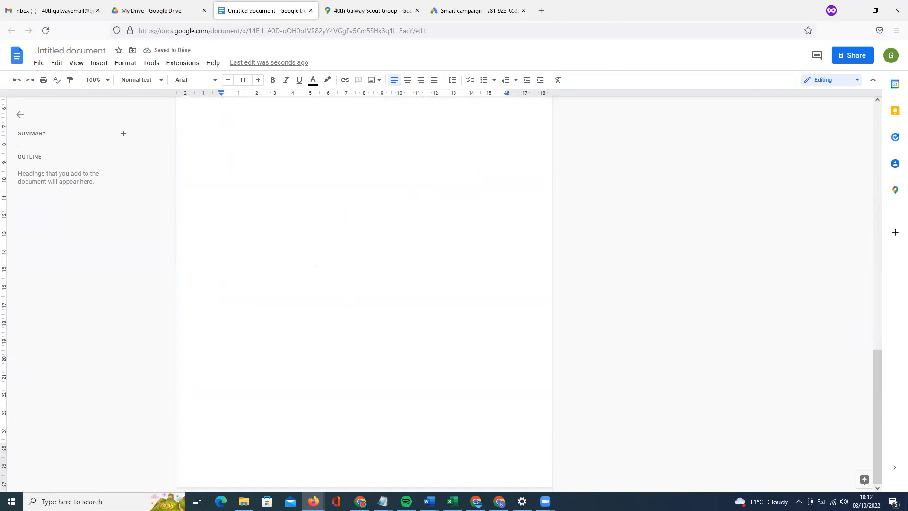
{"action": "double_click", "coordinate": [310, 471]}
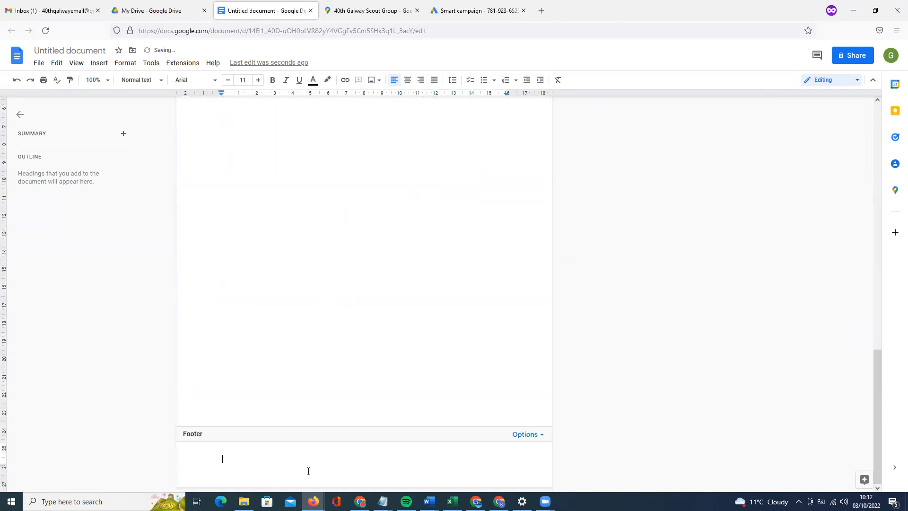
{"action": "type", "text": "This is the footer"}
{"action": "left_click", "coordinate": [525, 434]}
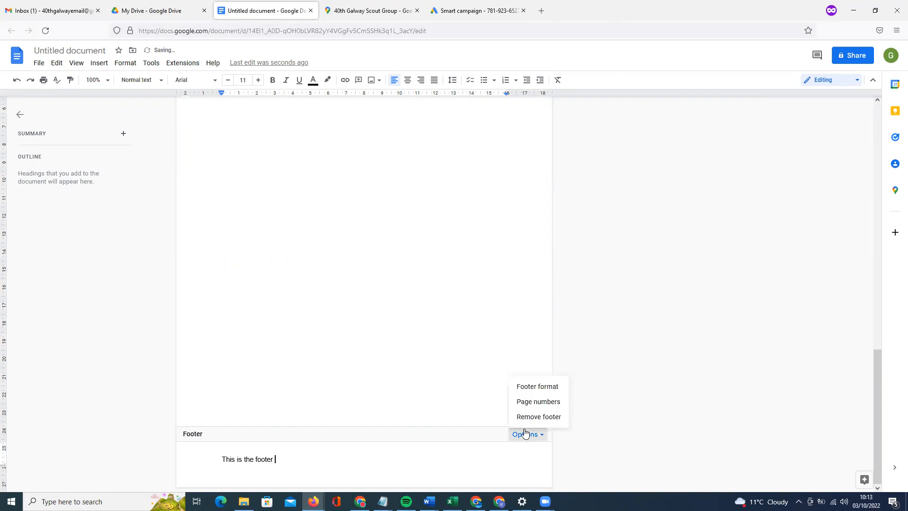
{"action": "left_click", "coordinate": [551, 403]}
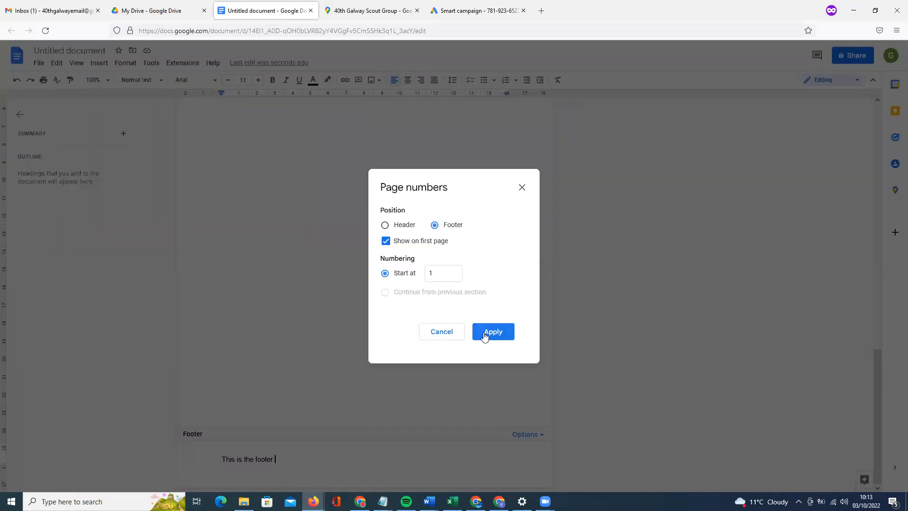
{"action": "left_click", "coordinate": [483, 336]}
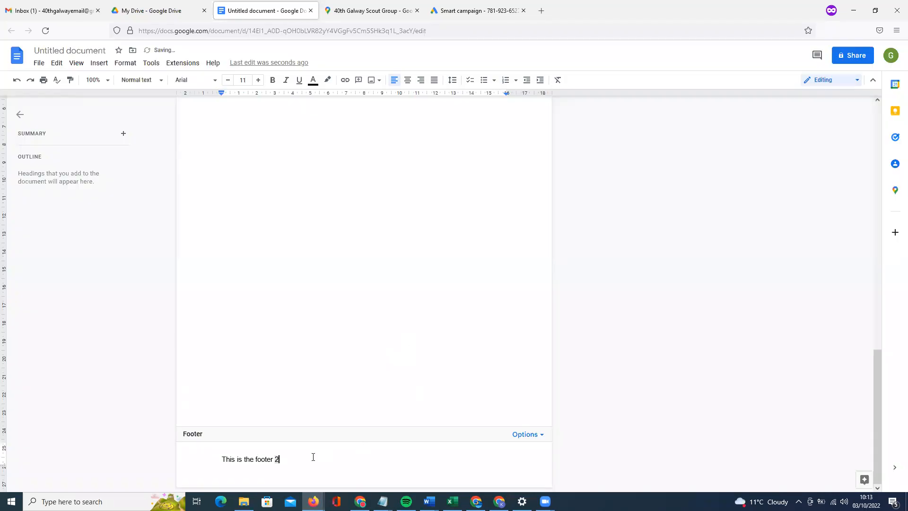
Insert the word 'Page' before the footer's page number.
{"action": "double_click", "coordinate": [264, 458]}
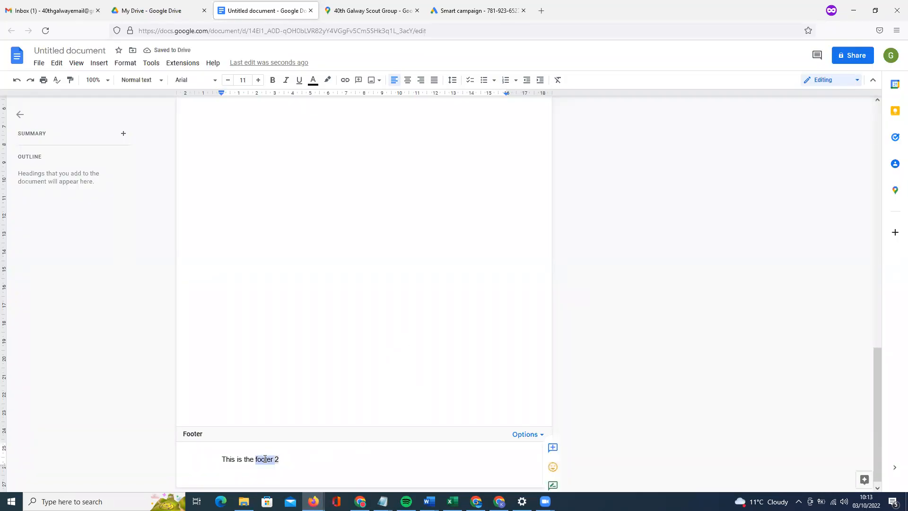
{"action": "left_click", "coordinate": [277, 458]}
{"action": "type", "text": "Page"}
{"action": "left_click", "coordinate": [336, 372]}
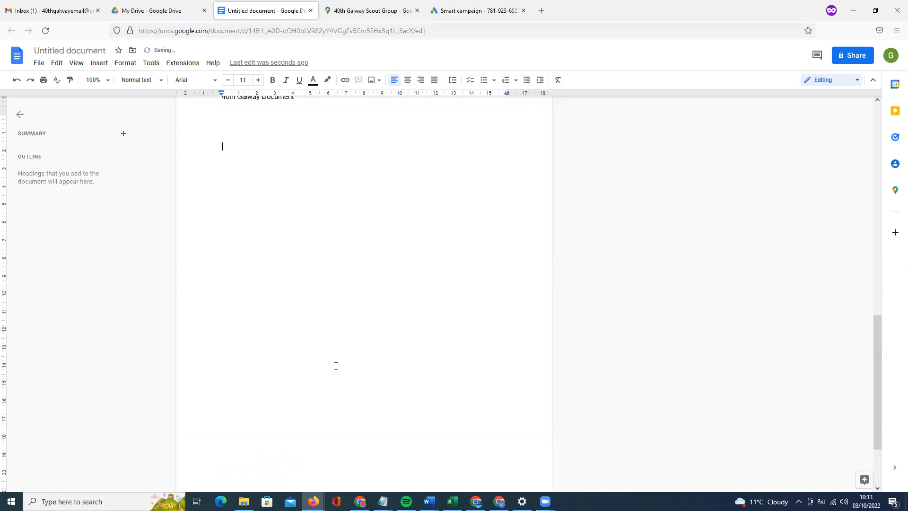
Choose File > Rename to edit the document title.
{"action": "scroll", "coordinate": [337, 367], "scroll_direction": "up", "scroll_amount": 12}
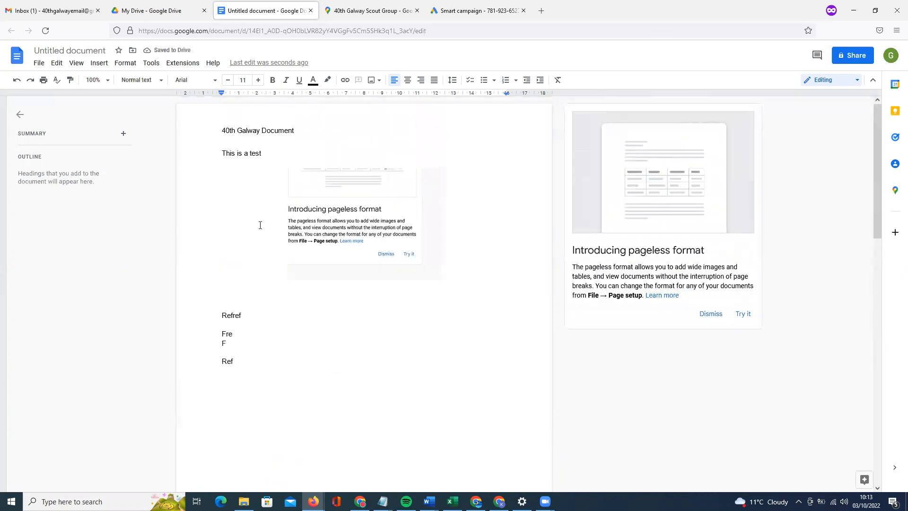
{"action": "left_click", "coordinate": [39, 65]}
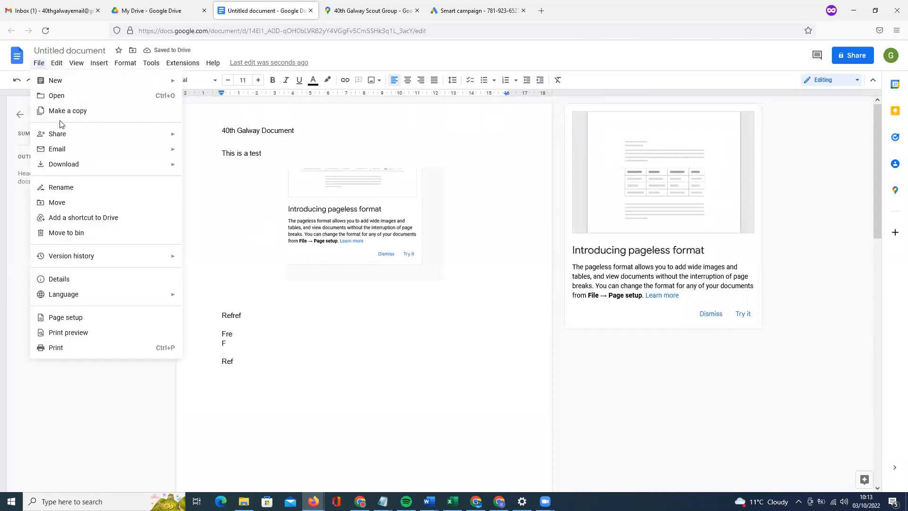
{"action": "left_click", "coordinate": [81, 50]}
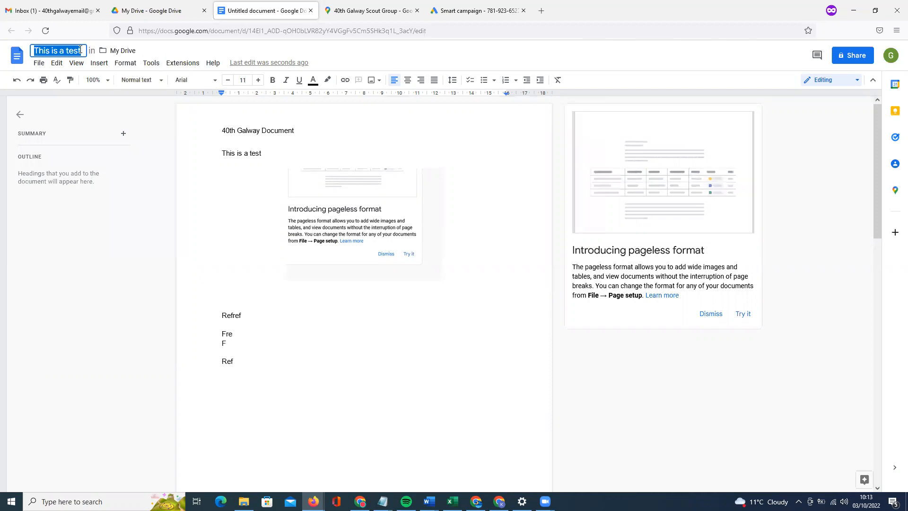
Rename the document to '40th Galway Doc'.
{"action": "type", "text": "40th Galway Doc"}
{"action": "key", "text": "Return"}
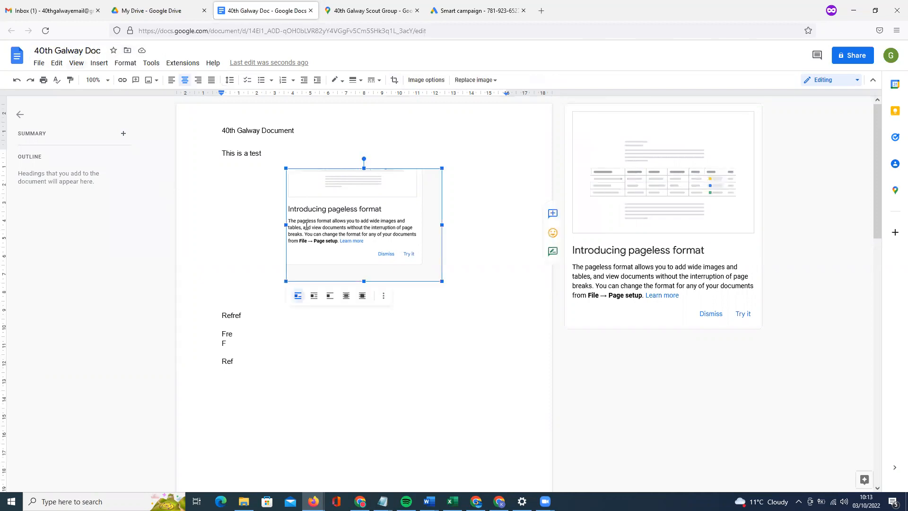
{"action": "left_click", "coordinate": [485, 209]}
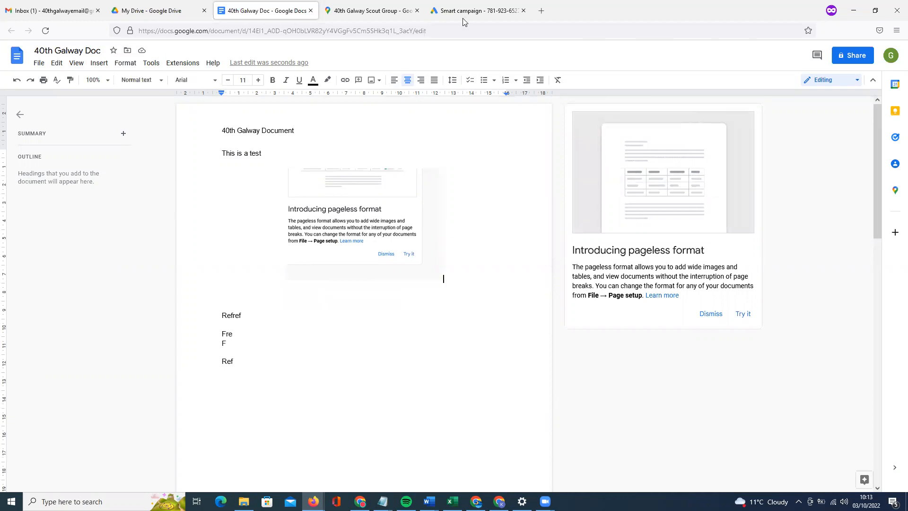
Verify the save status and Drive listing, then close and reopen the document tab.
{"action": "left_click", "coordinate": [179, 13]}
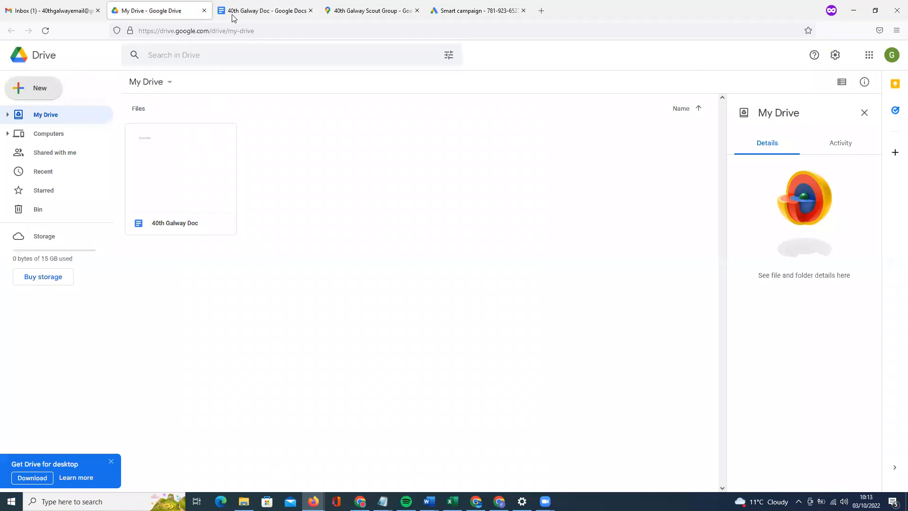
{"action": "left_click", "coordinate": [246, 10]}
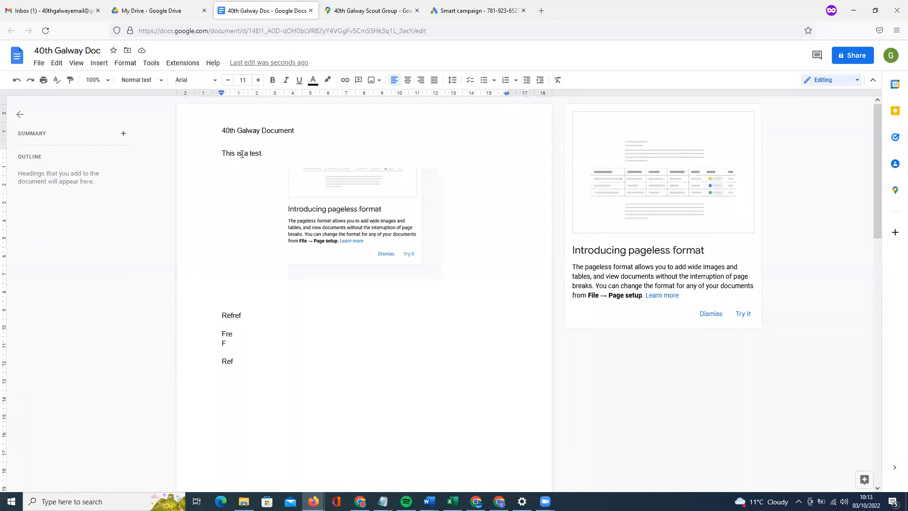
{"action": "left_click", "coordinate": [142, 52]}
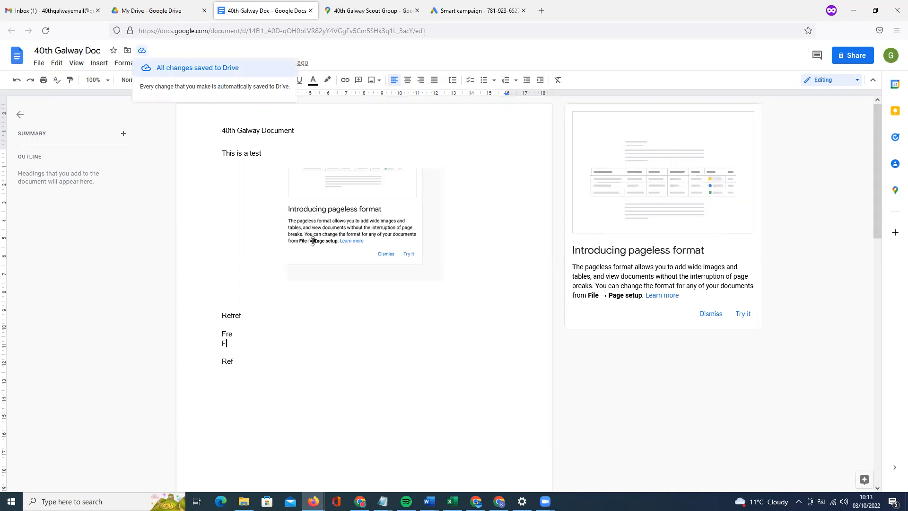
{"action": "left_click", "coordinate": [382, 320]}
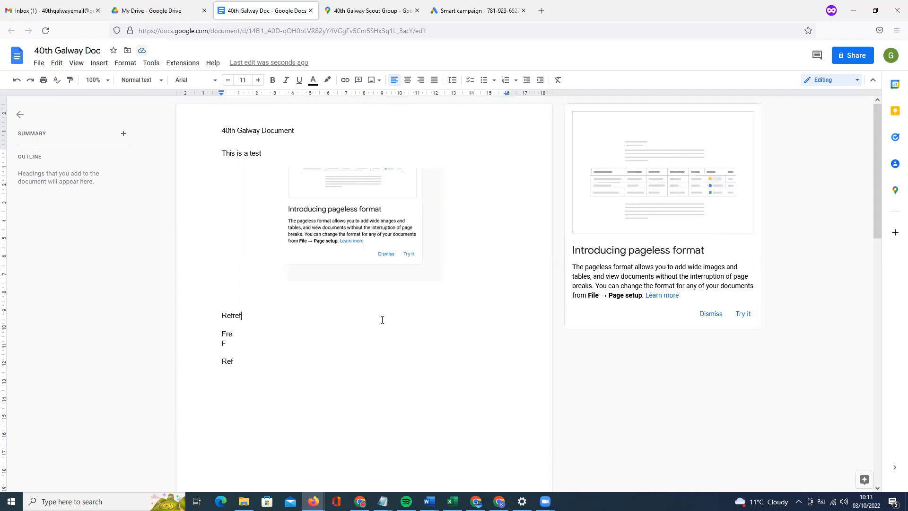
{"action": "left_click", "coordinate": [311, 11]}
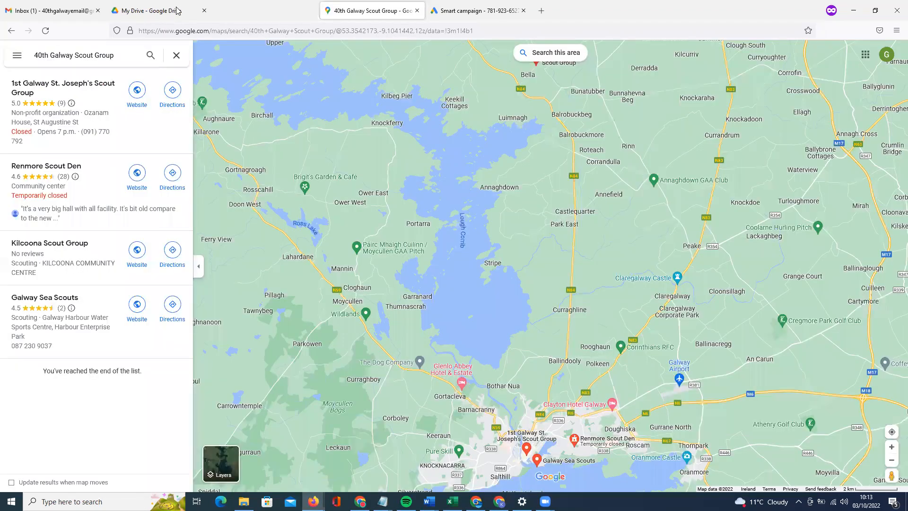
{"action": "key", "text": "ctrl+shift+t"}
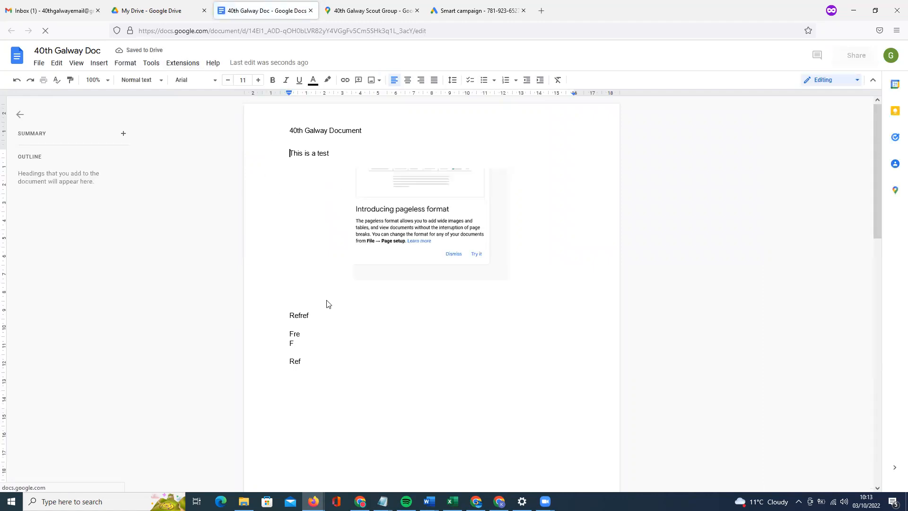
Open File > Version history > See version history for '40th Galway Doc'.
{"action": "left_click", "coordinate": [39, 64]}
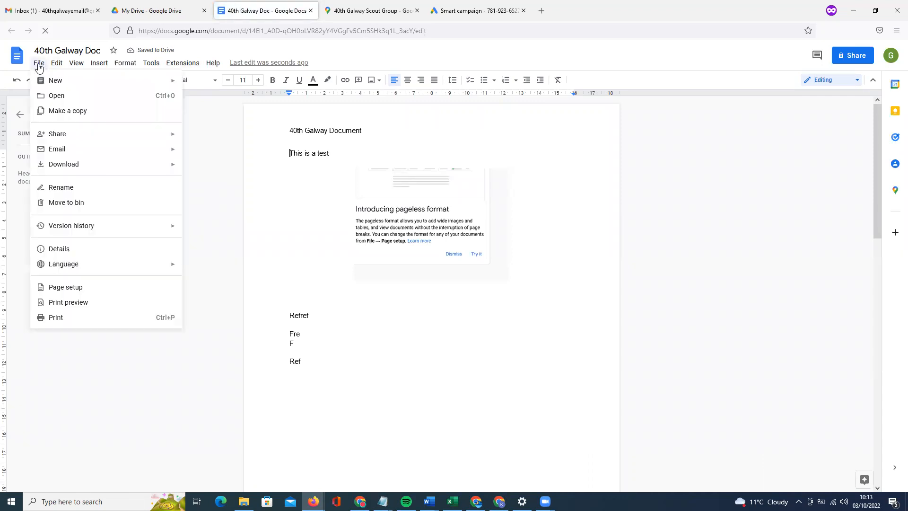
{"action": "mouse_move", "coordinate": [58, 138]}
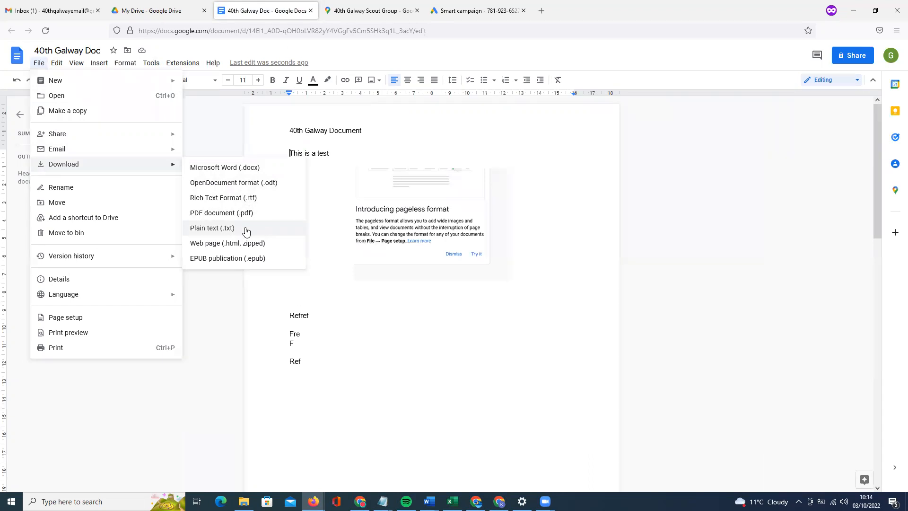
{"action": "mouse_move", "coordinate": [122, 262]}
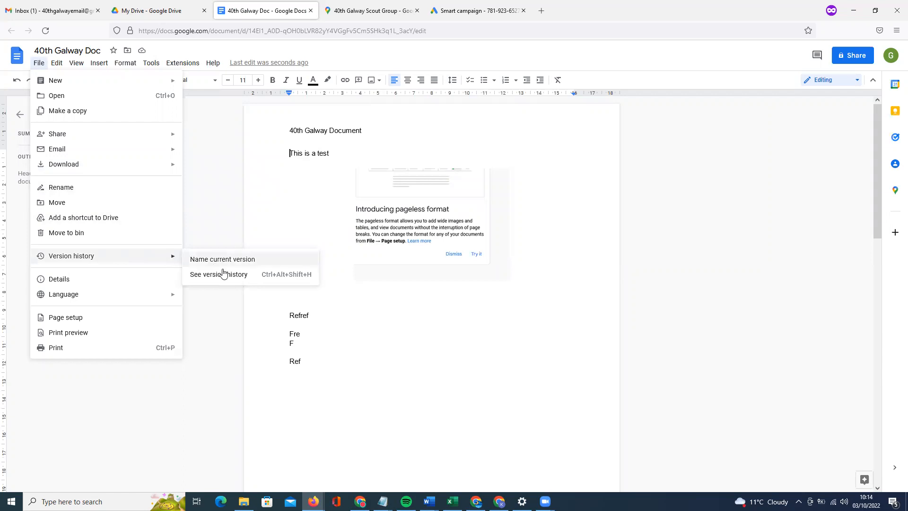
{"action": "left_click", "coordinate": [310, 273]}
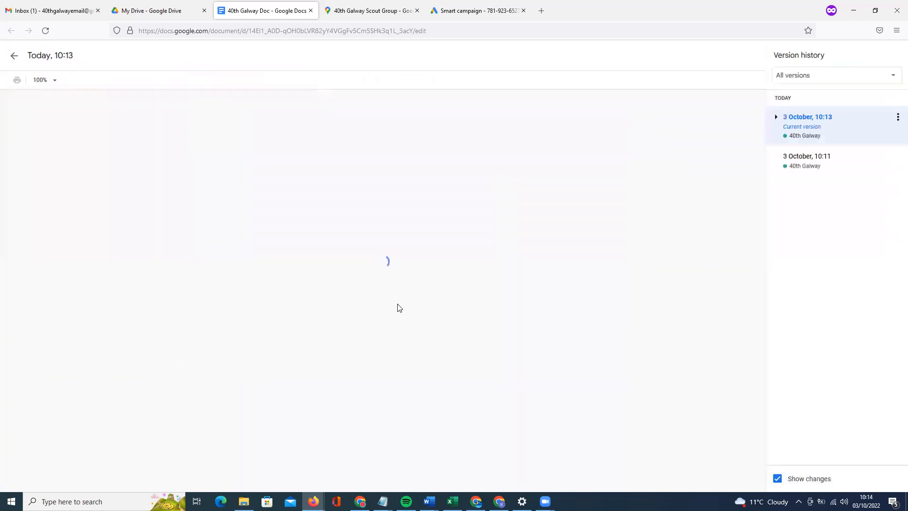
Compare the 10:11 and 10:13 versions, including sub-versions, then exit back to the editor.
{"action": "left_click", "coordinate": [841, 171]}
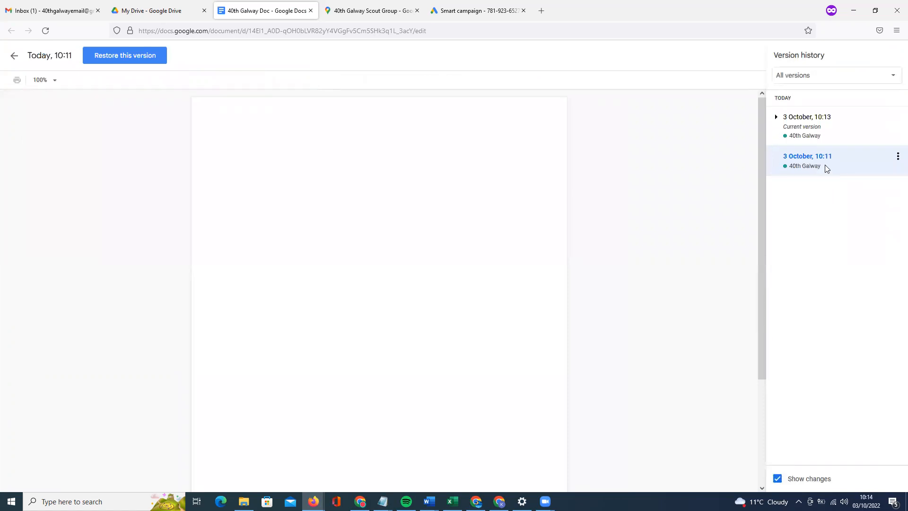
{"action": "left_click", "coordinate": [833, 140]}
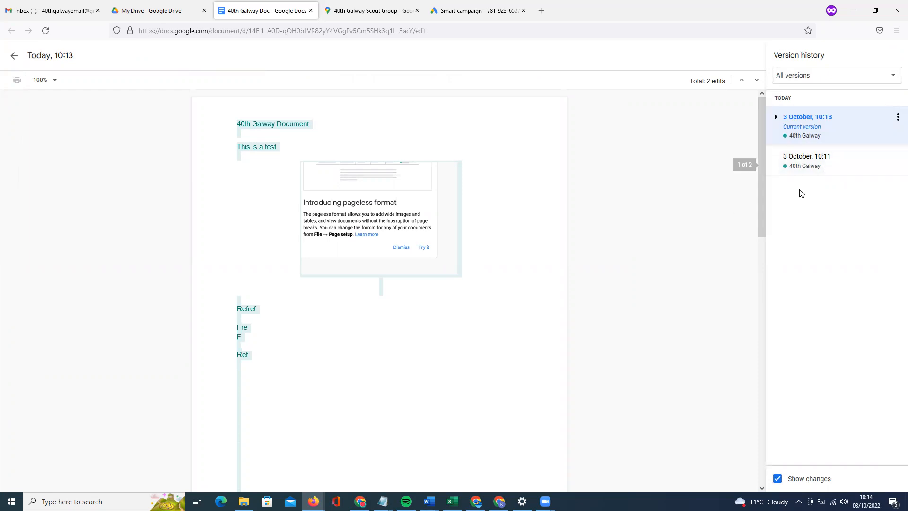
{"action": "left_click", "coordinate": [776, 116]}
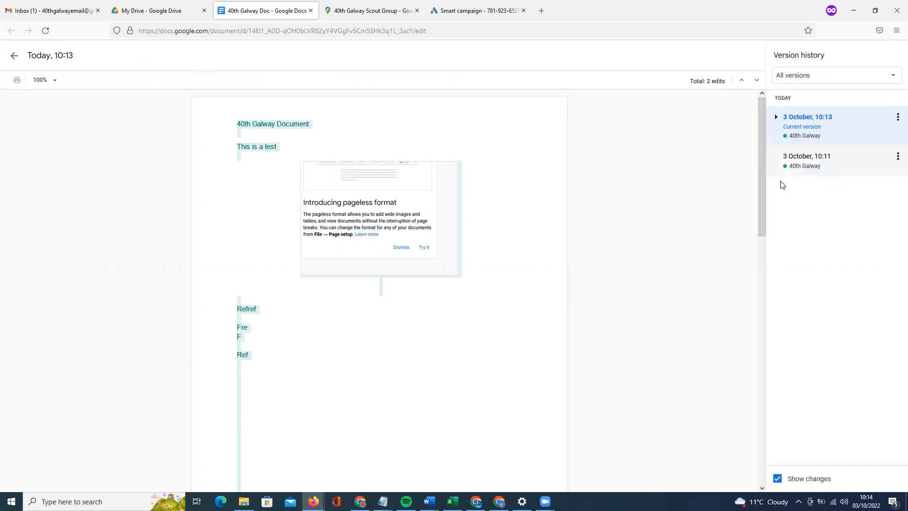
{"action": "left_click", "coordinate": [845, 171]}
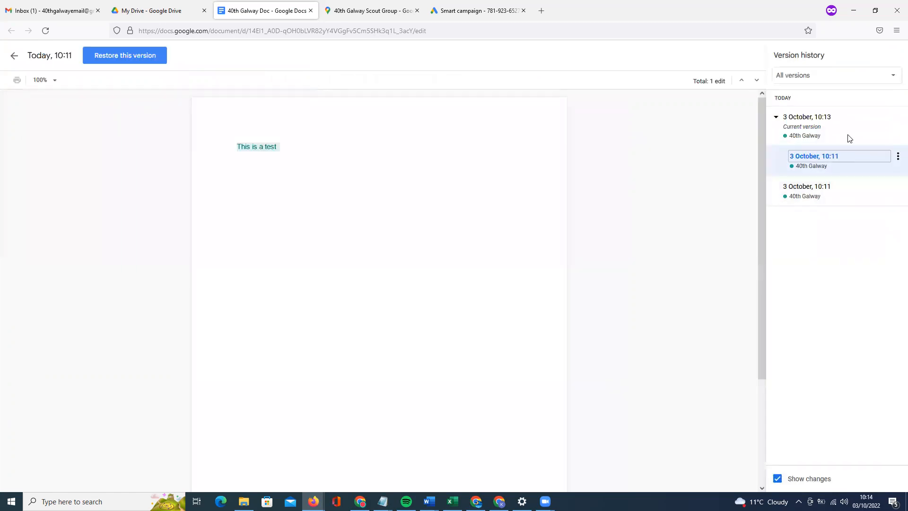
{"action": "left_click", "coordinate": [835, 136]}
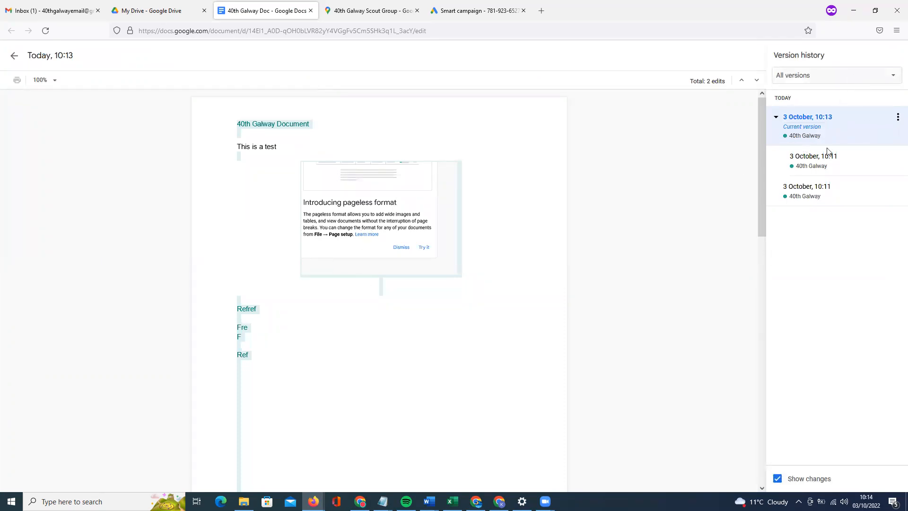
{"action": "left_click", "coordinate": [892, 73]}
{"action": "left_click", "coordinate": [692, 180]}
{"action": "left_click", "coordinate": [14, 56]}
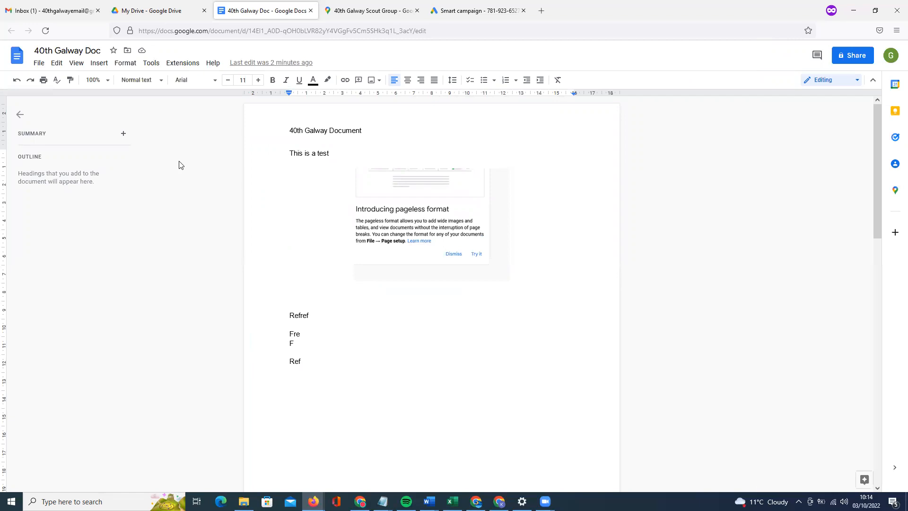
Browse the add-on options, then return to the document text.
{"action": "left_click", "coordinate": [182, 63]}
{"action": "mouse_move", "coordinate": [201, 83]}
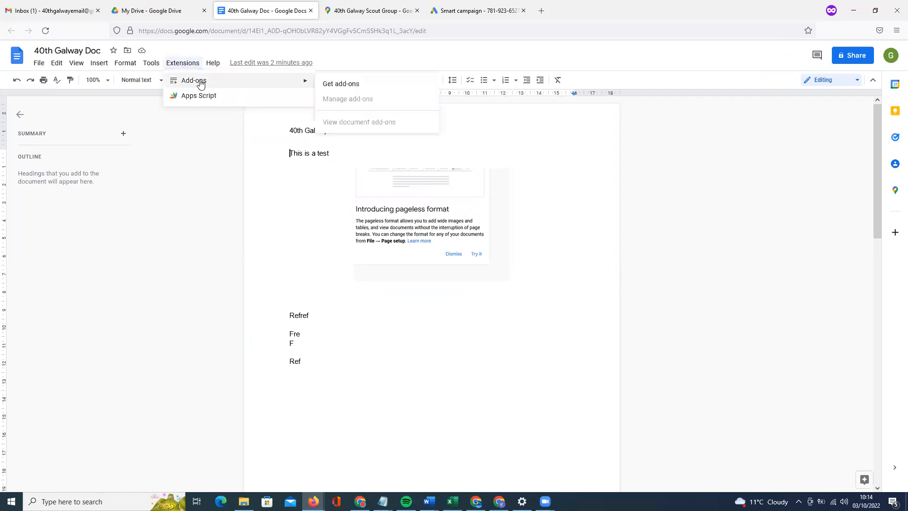
{"action": "left_click", "coordinate": [399, 317]}
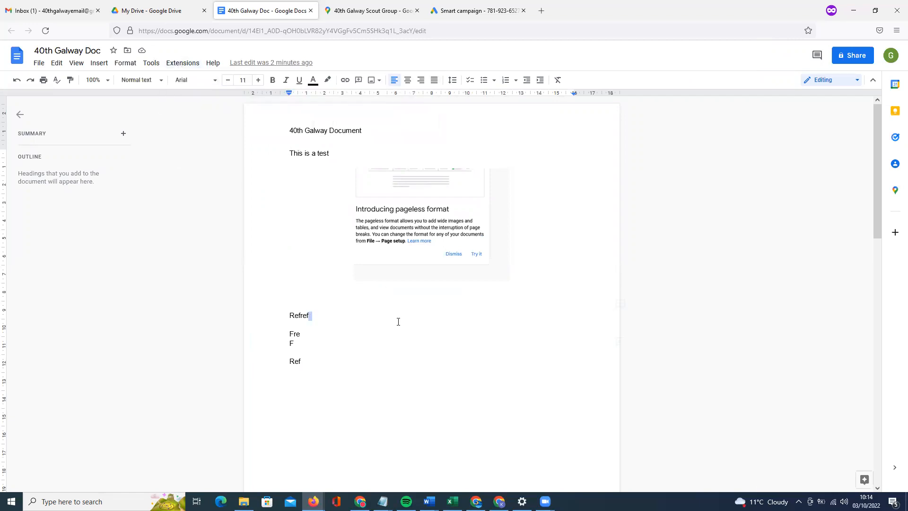
{"action": "left_click", "coordinate": [174, 65]}
{"action": "mouse_move", "coordinate": [180, 83]}
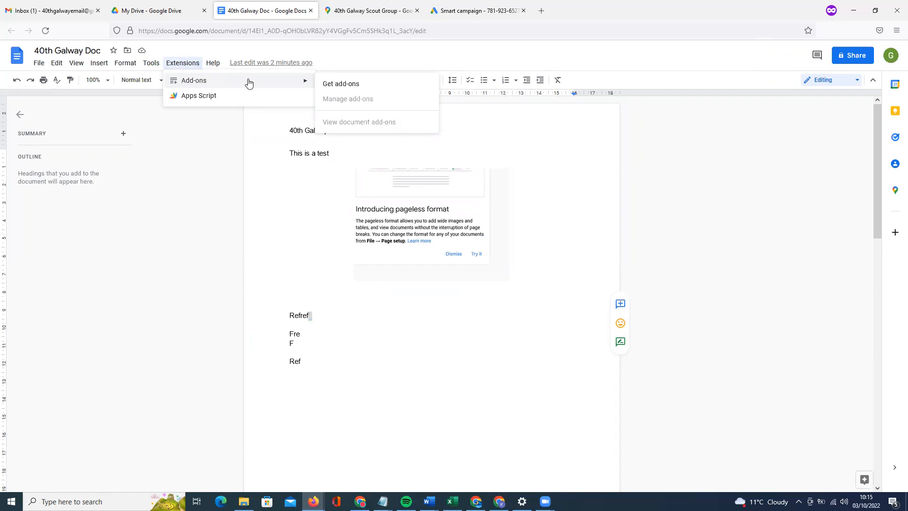
{"action": "left_click", "coordinate": [313, 215]}
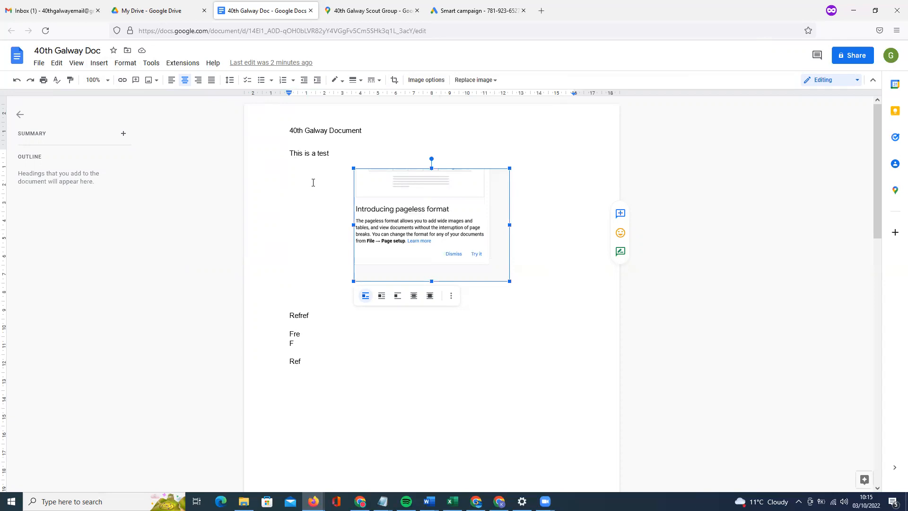
{"action": "left_click", "coordinate": [354, 150]}
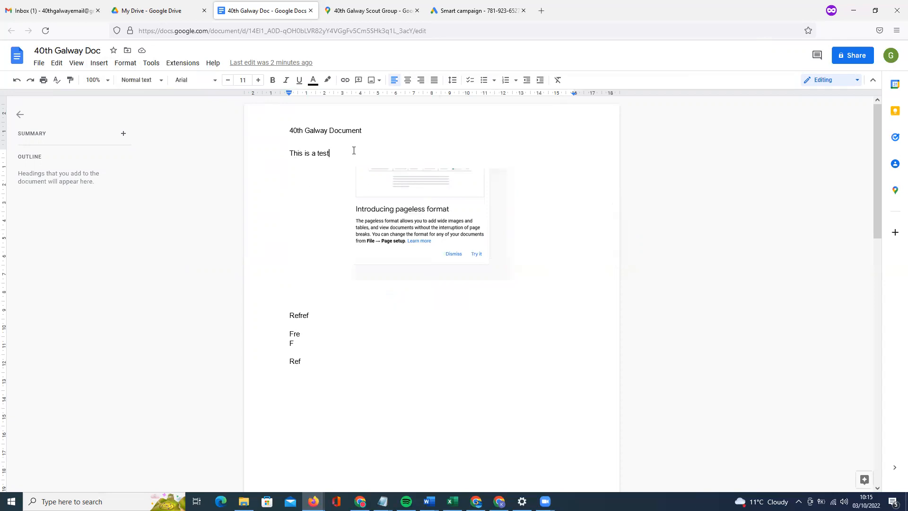
Run Tools > Review suggested edits and confirm there are no suggested edits.
{"action": "left_click", "coordinate": [189, 68]}
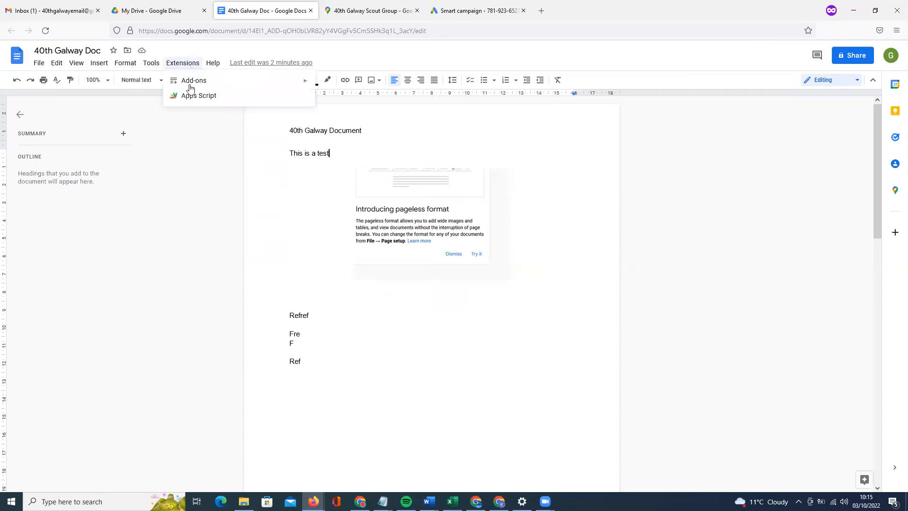
{"action": "left_click", "coordinate": [321, 197]}
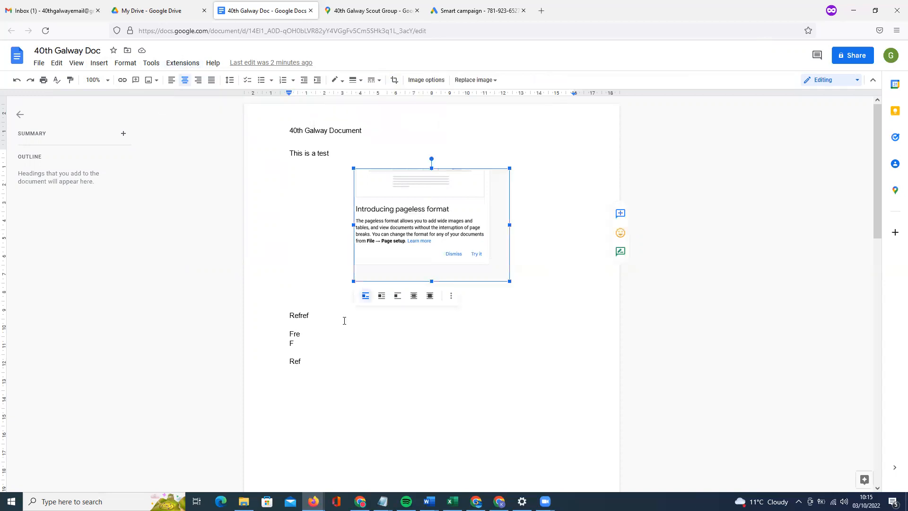
{"action": "left_click", "coordinate": [340, 320]}
{"action": "left_click", "coordinate": [332, 342]}
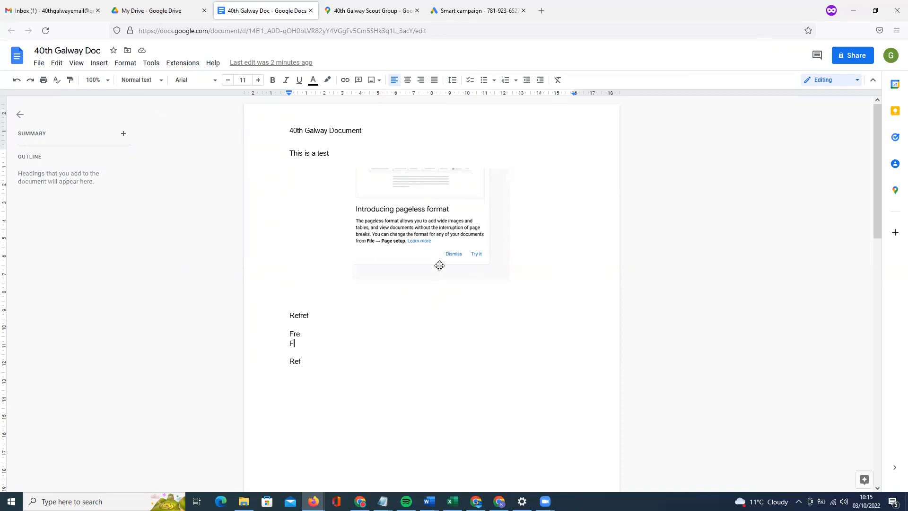
{"action": "left_click", "coordinate": [151, 63]}
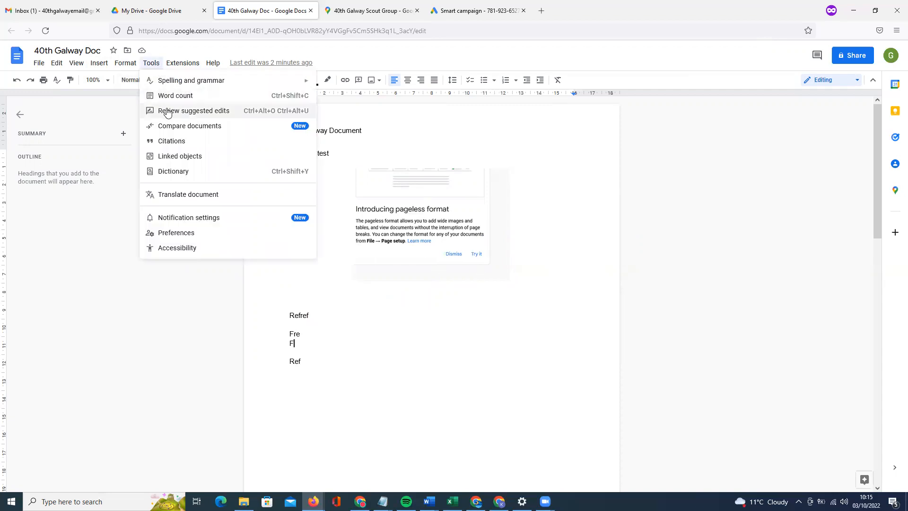
{"action": "left_click", "coordinate": [221, 115]}
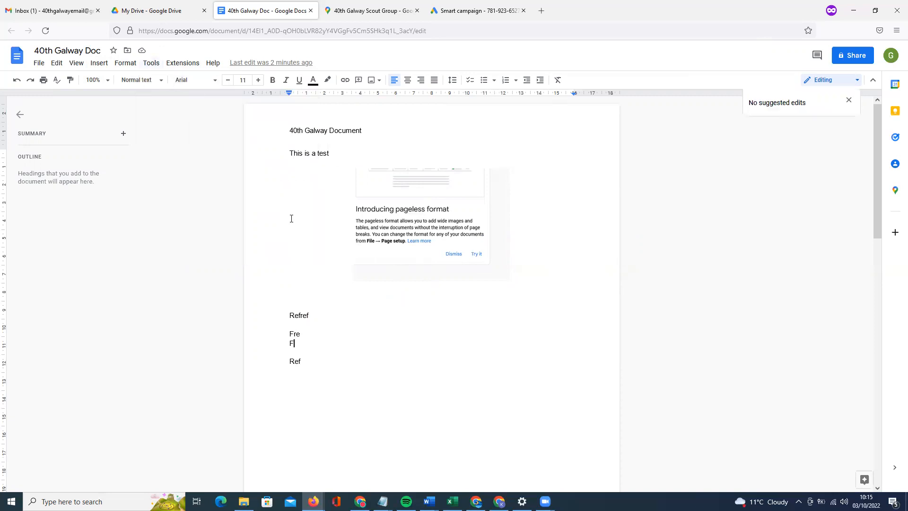
{"action": "left_click", "coordinate": [150, 63]}
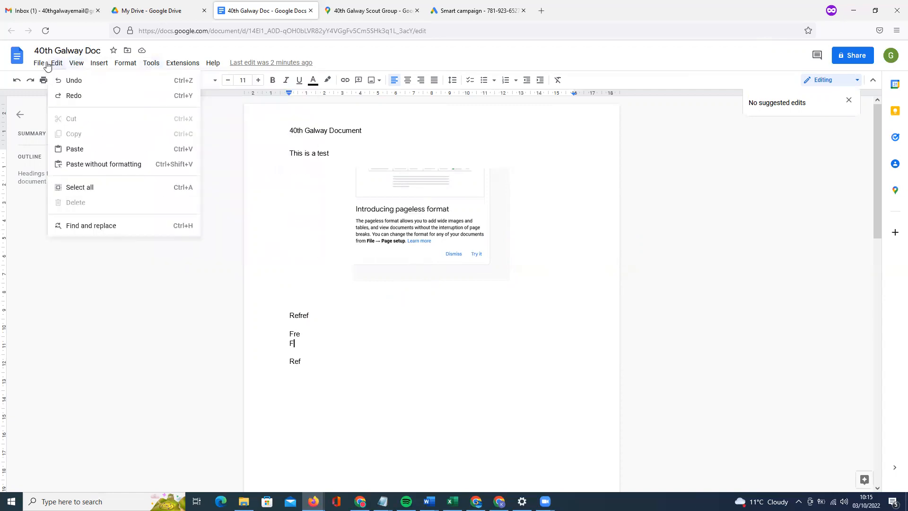
Copy the doc's share link with general access kept Restricted, then go to the Maps tab.
{"action": "mouse_move", "coordinate": [45, 66]}
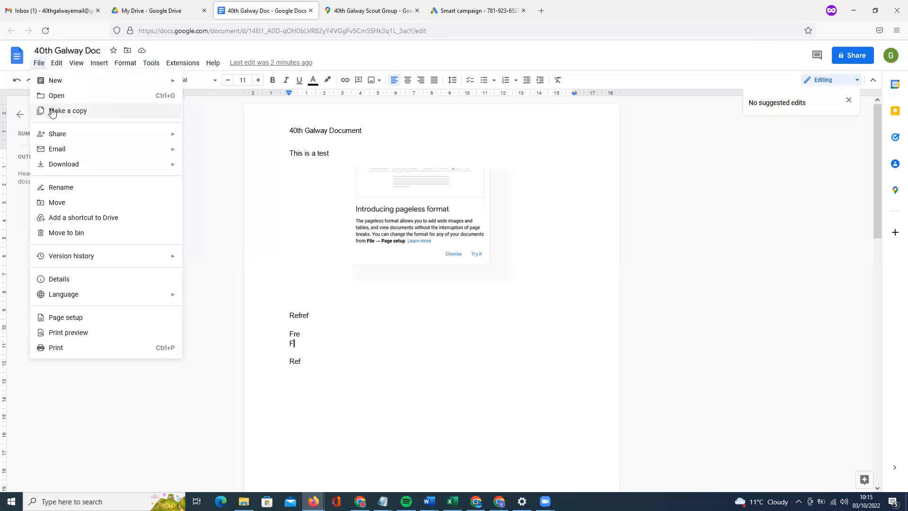
{"action": "mouse_move", "coordinate": [71, 134]}
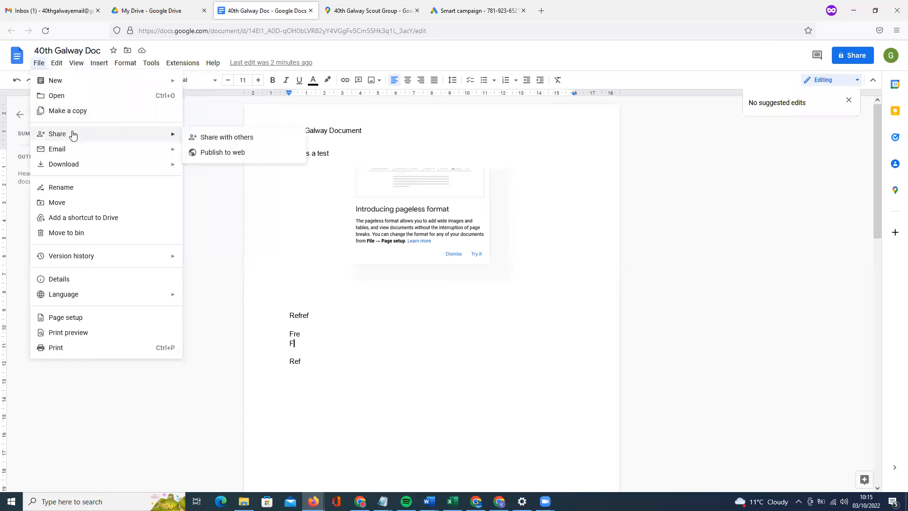
{"action": "left_click", "coordinate": [242, 137]}
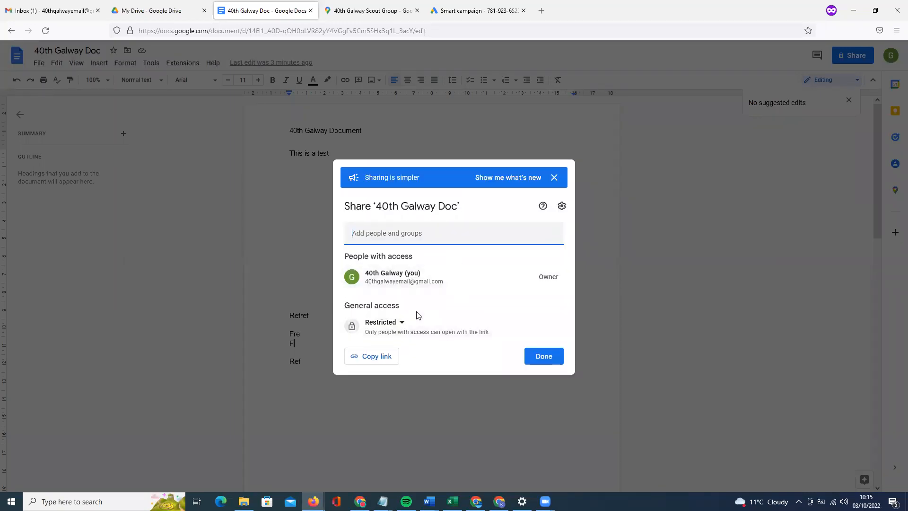
{"action": "left_click", "coordinate": [402, 323]}
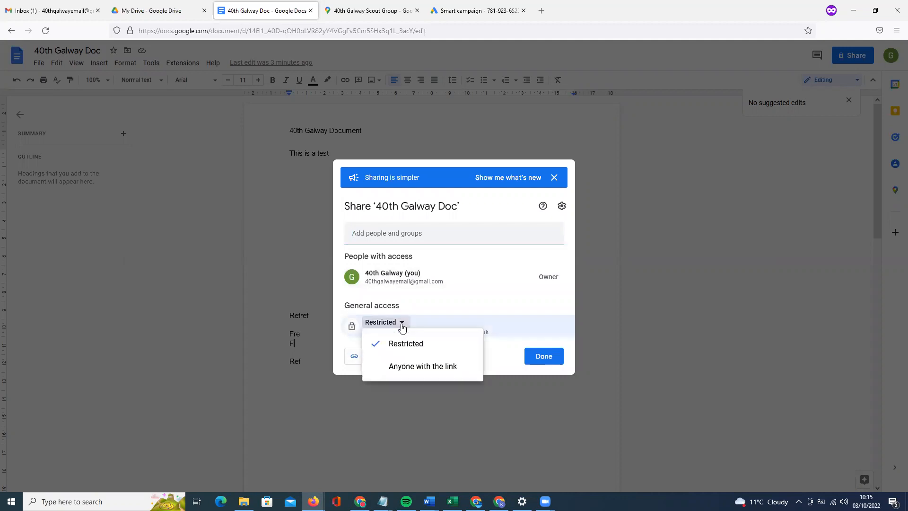
{"action": "left_click", "coordinate": [456, 344]}
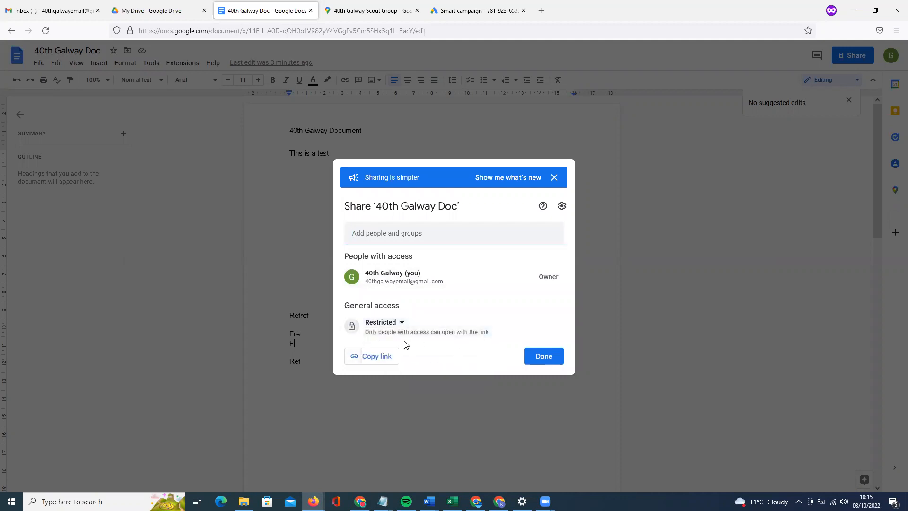
{"action": "left_click", "coordinate": [390, 357]}
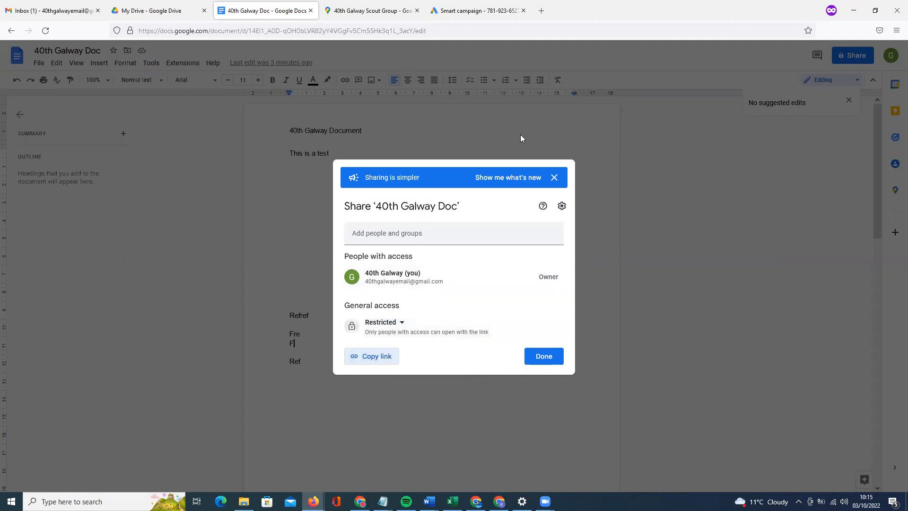
{"action": "key", "text": "ctrl+Tab"}
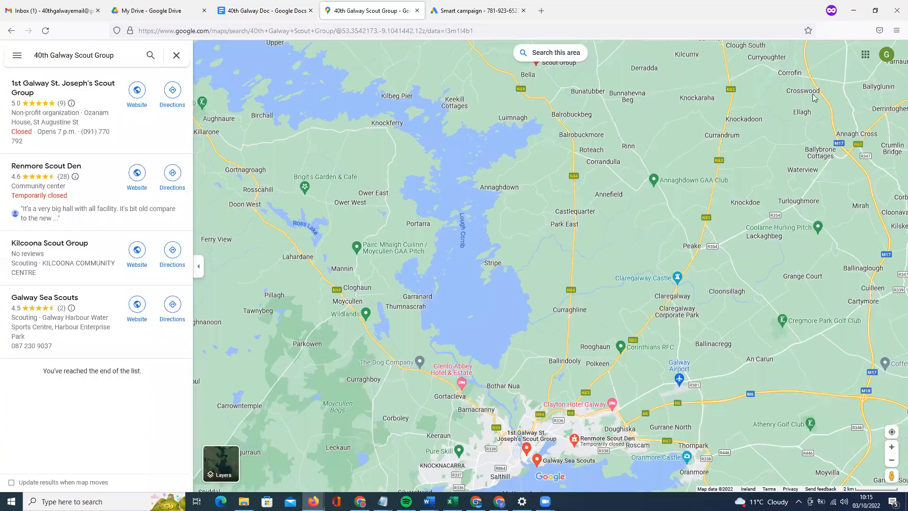
Open the copied doc link in a new Firefox private window and check the signed-in account.
{"action": "key", "text": "ctrl+shift+p"}
{"action": "key", "text": "ctrl+v"}
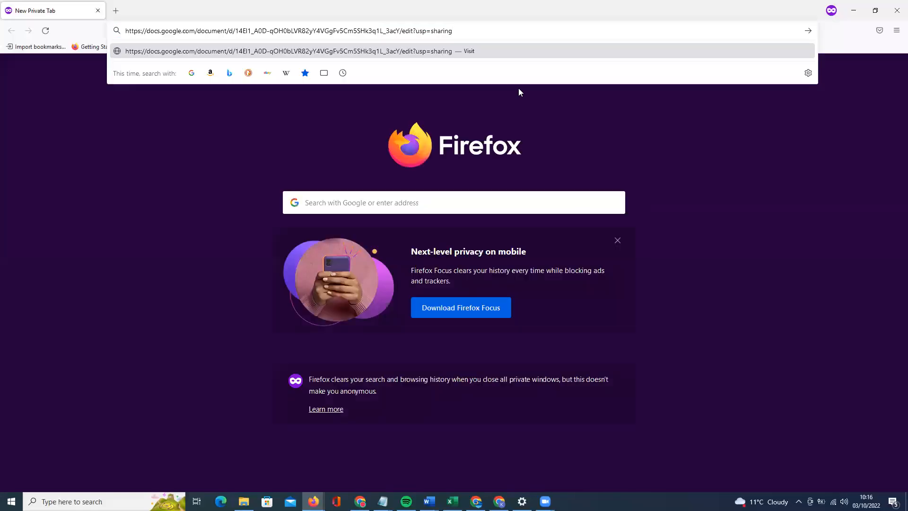
{"action": "key", "text": "Return"}
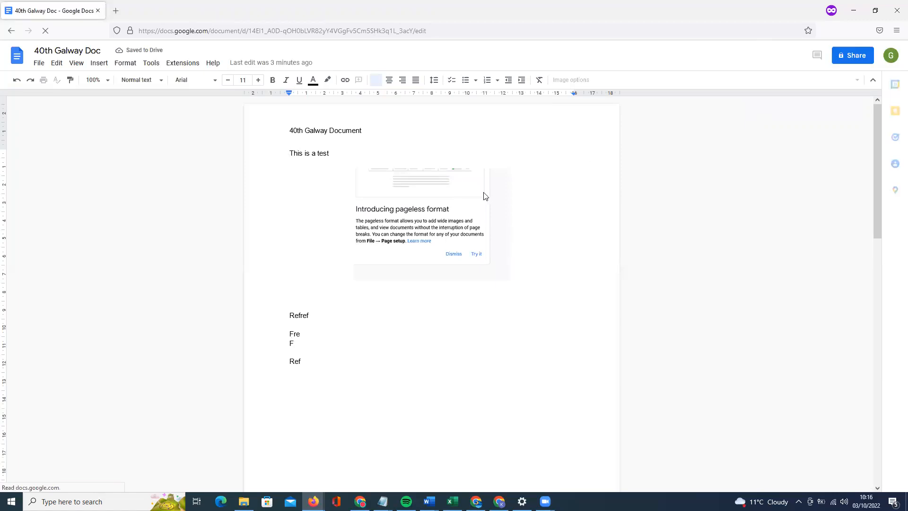
{"action": "left_click", "coordinate": [890, 57]}
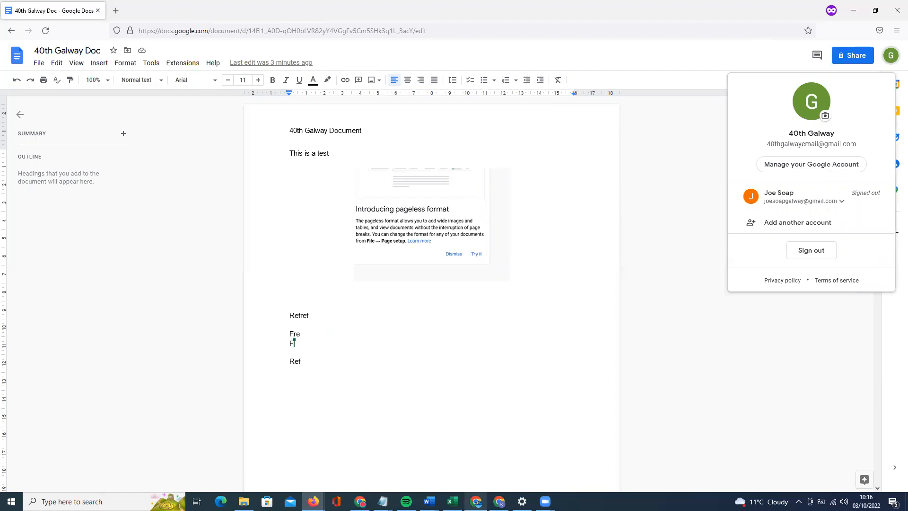
Load the doc link in a Chrome Guest window, which asks for sign-in, then return to Firefox.
{"action": "left_click", "coordinate": [360, 501]}
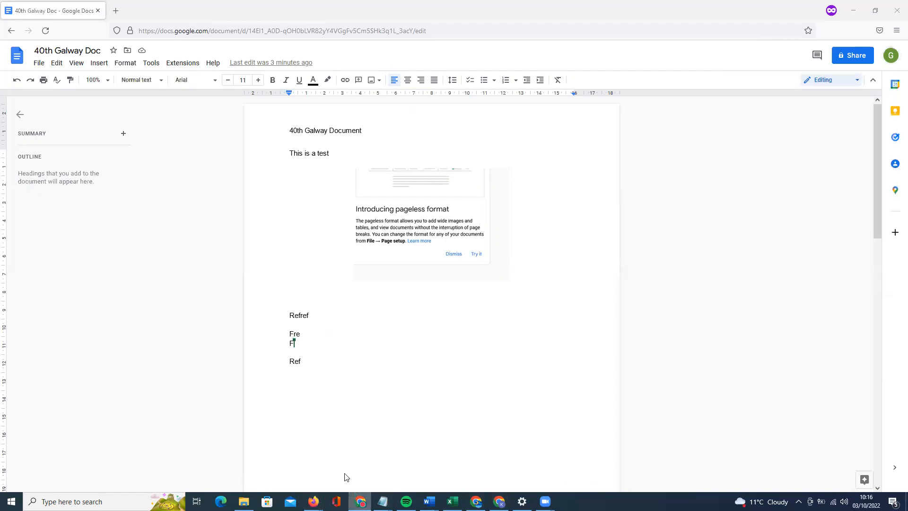
{"action": "left_click", "coordinate": [344, 450]}
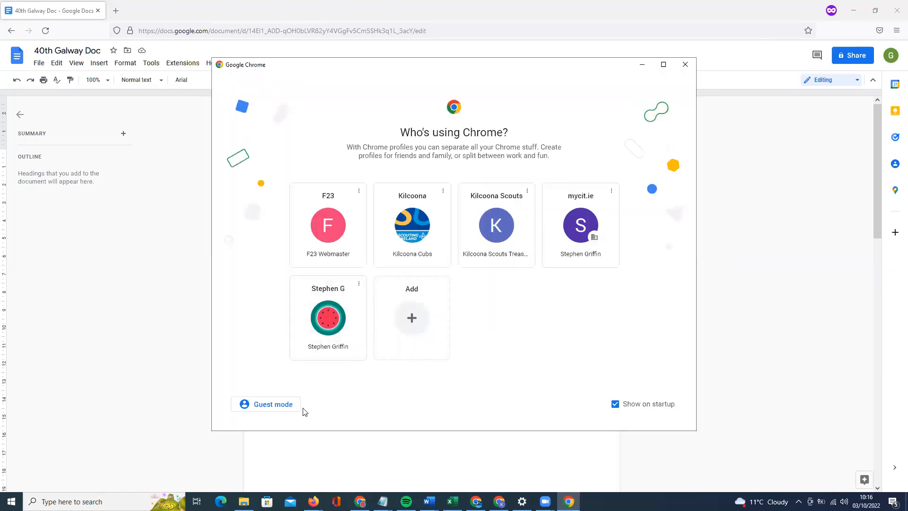
{"action": "left_click", "coordinate": [283, 404]}
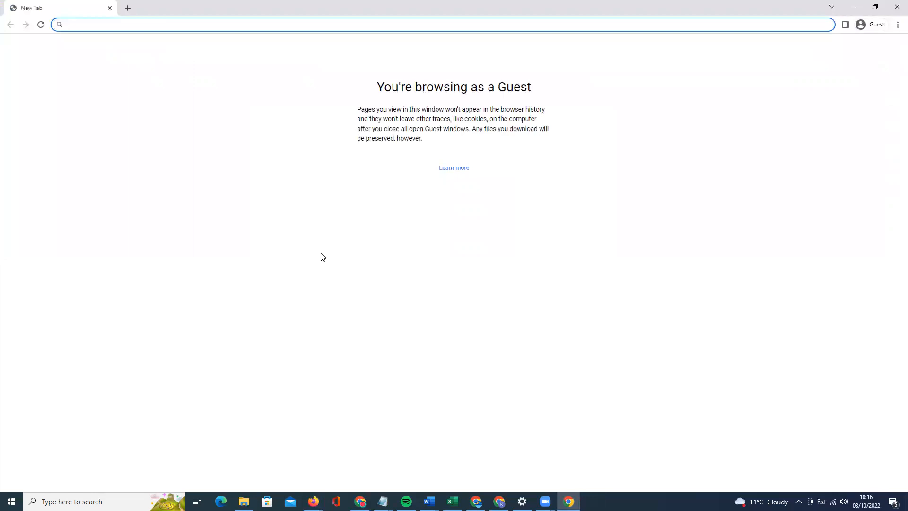
{"action": "key", "text": "ctrl+v"}
{"action": "key", "text": "Return"}
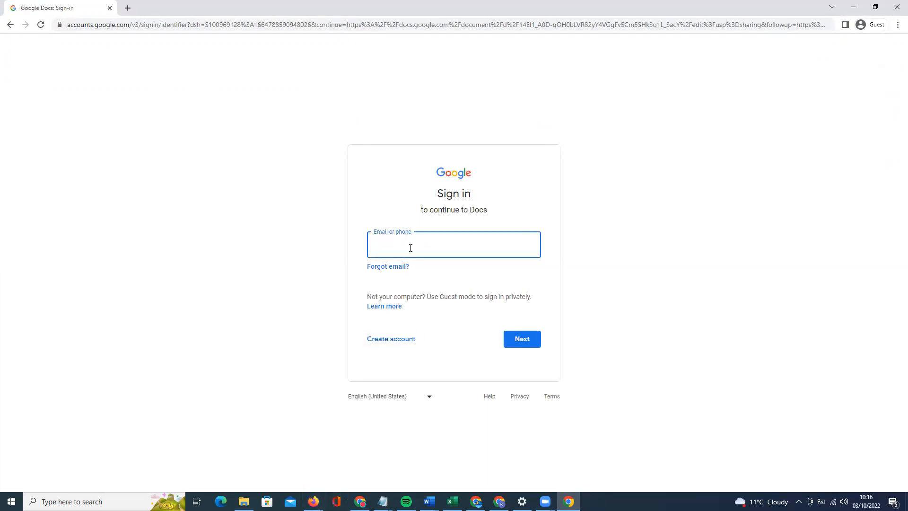
{"action": "left_click", "coordinate": [314, 501]}
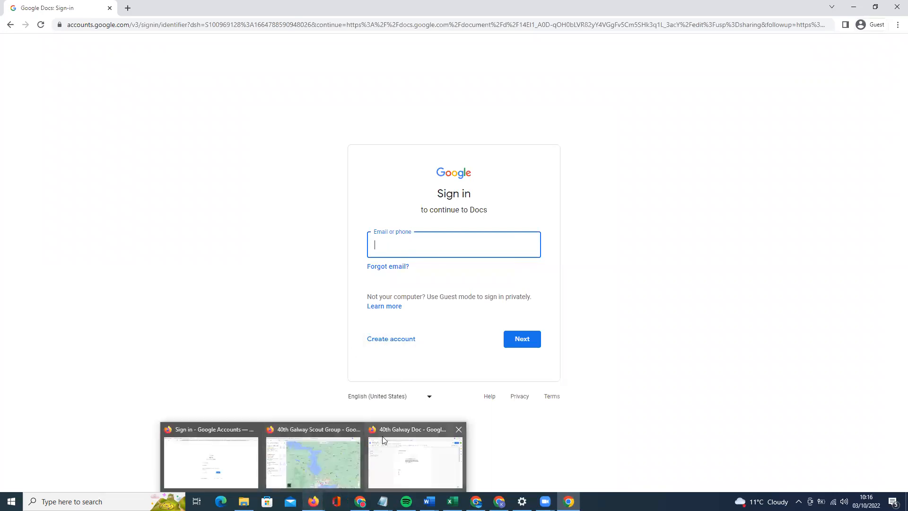
{"action": "left_click", "coordinate": [398, 464]}
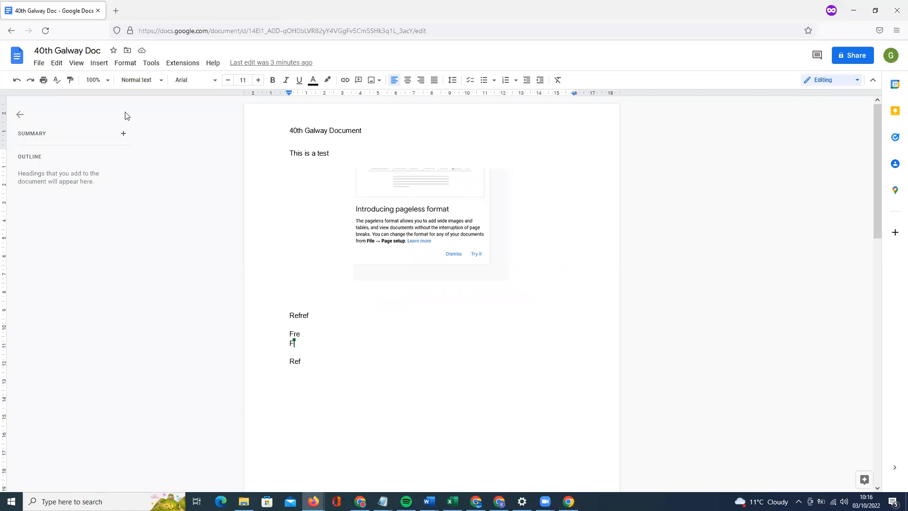
Share 40th Galway Doc as Editor with the suggested contact, with the note 'Here you go'.
{"action": "left_click", "coordinate": [39, 63]}
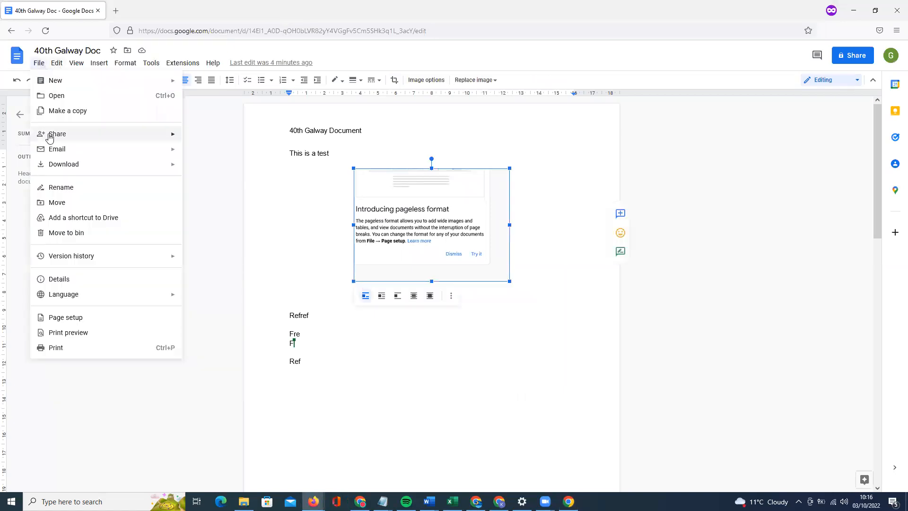
{"action": "mouse_move", "coordinate": [129, 136]}
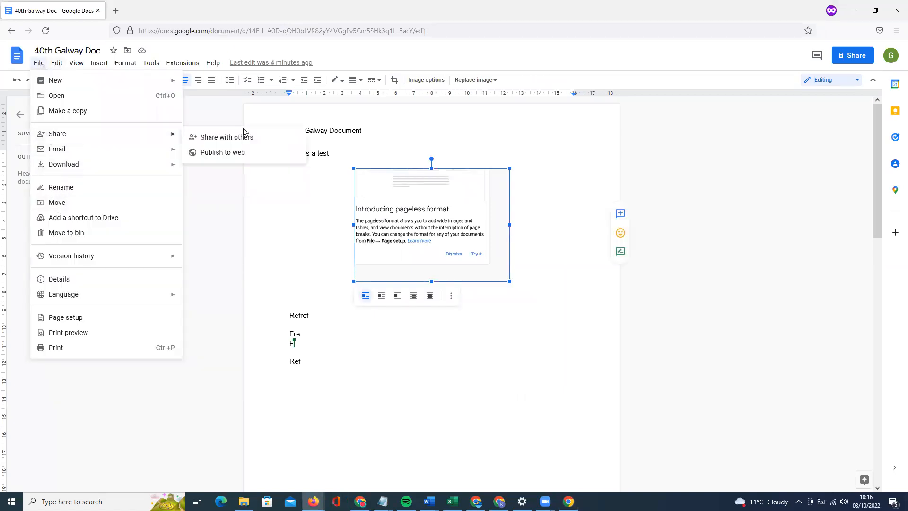
{"action": "left_click", "coordinate": [265, 158]}
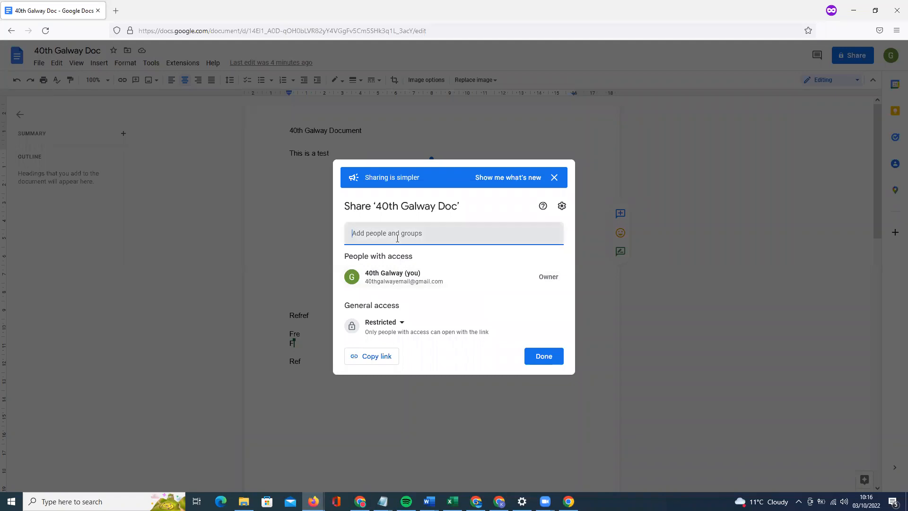
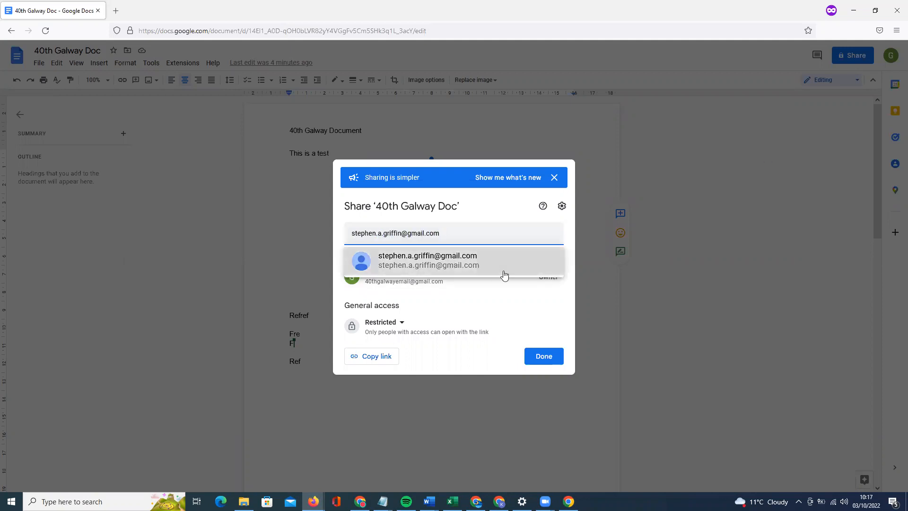
{"action": "left_click", "coordinate": [503, 271]}
{"action": "left_click", "coordinate": [463, 269]}
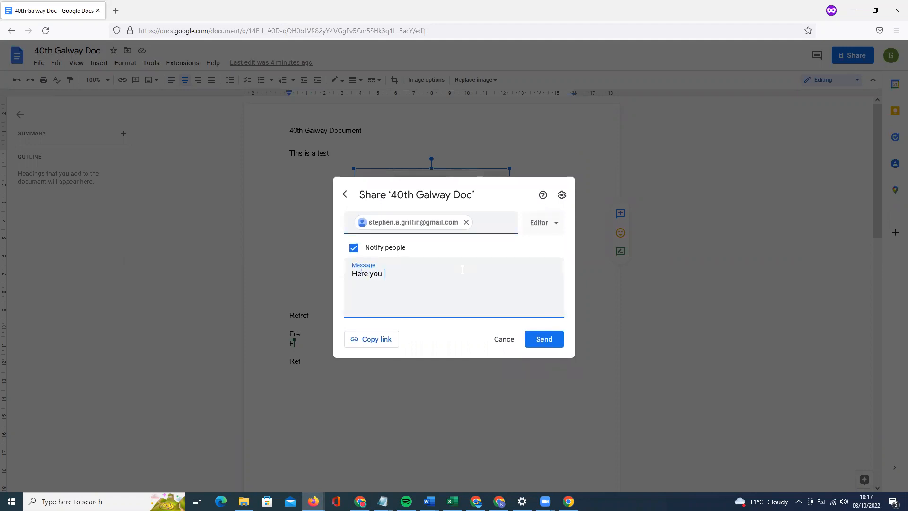
{"action": "type", "text": "Here you go"}
{"action": "left_click", "coordinate": [543, 339]}
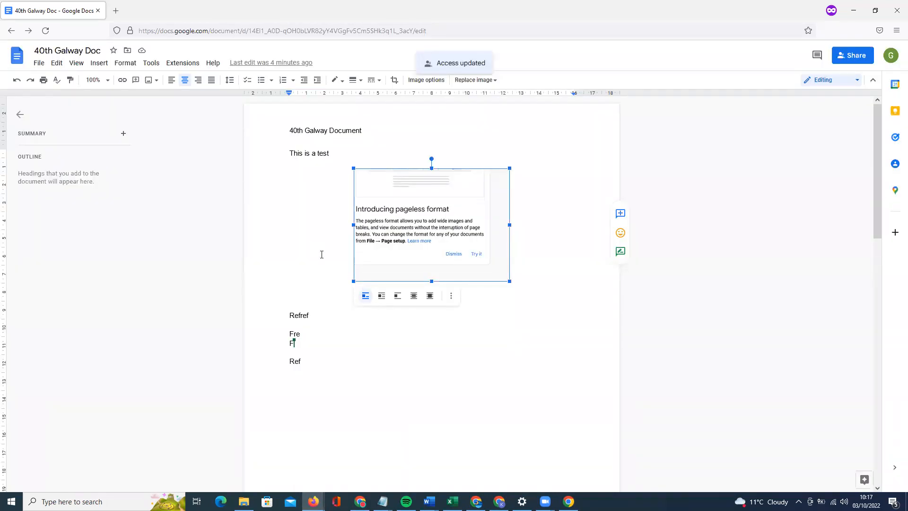
Set general access to Anyone with the link as Viewer and copy the link.
{"action": "left_click", "coordinate": [836, 58]}
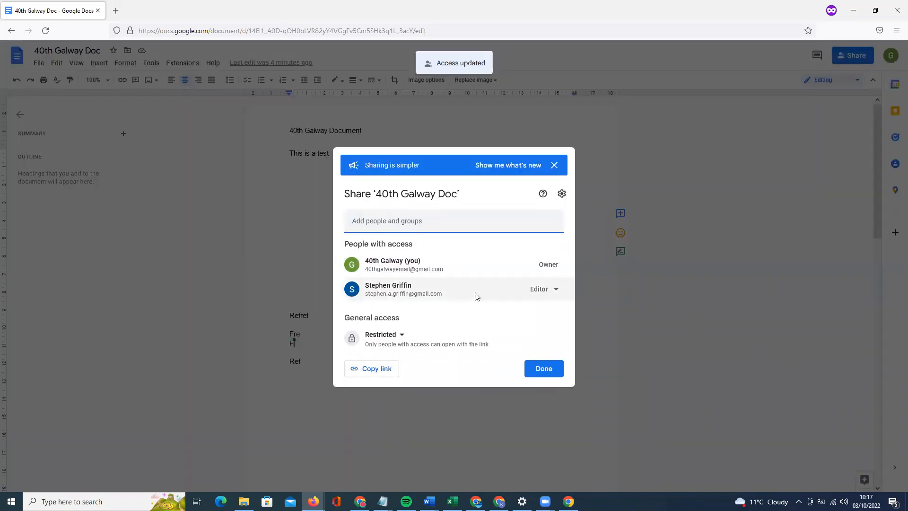
{"action": "left_click", "coordinate": [398, 336]}
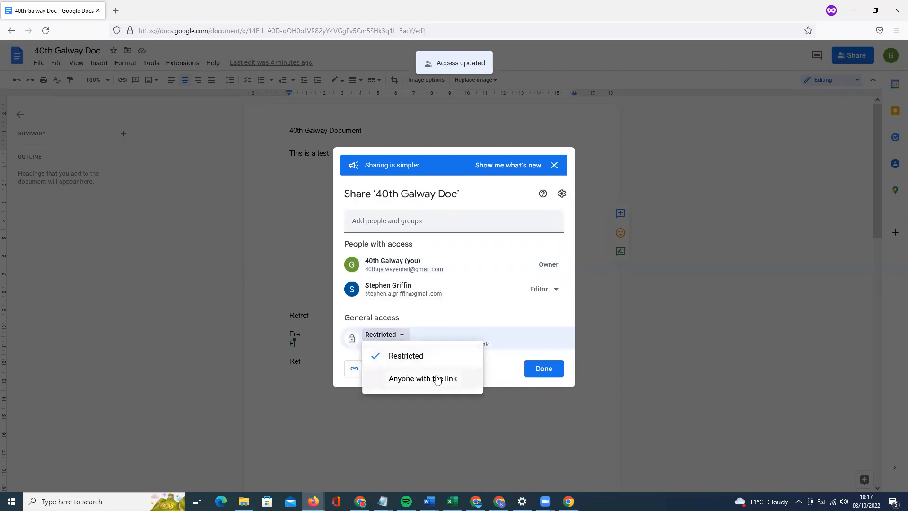
{"action": "left_click", "coordinate": [478, 378]}
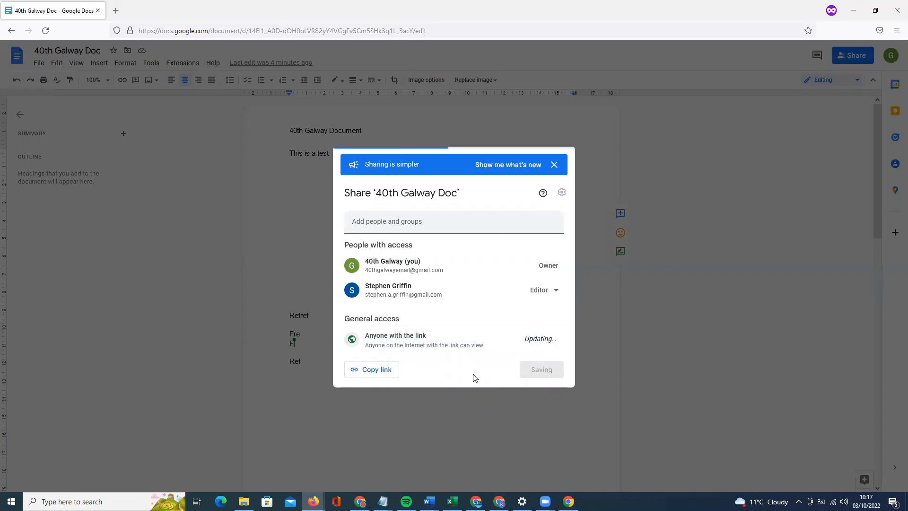
{"action": "left_click", "coordinate": [430, 337]}
{"action": "left_click", "coordinate": [428, 357]}
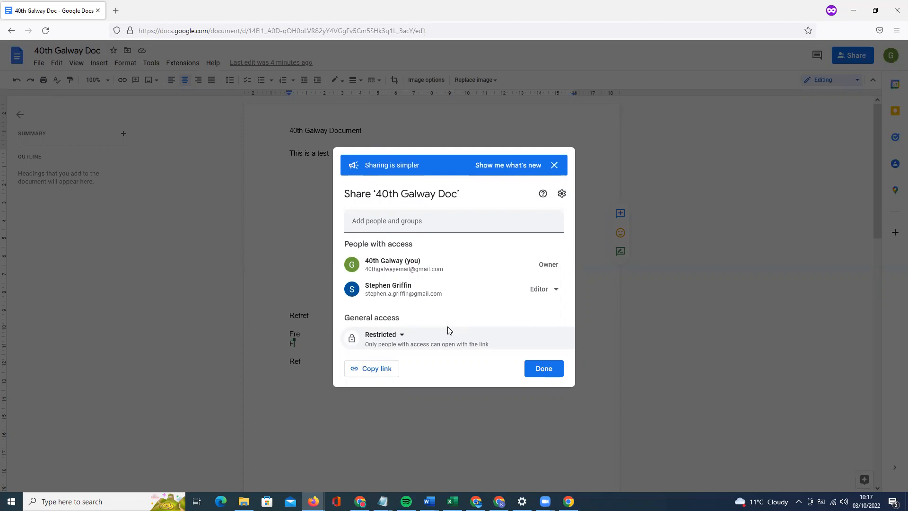
{"action": "left_click", "coordinate": [401, 335]}
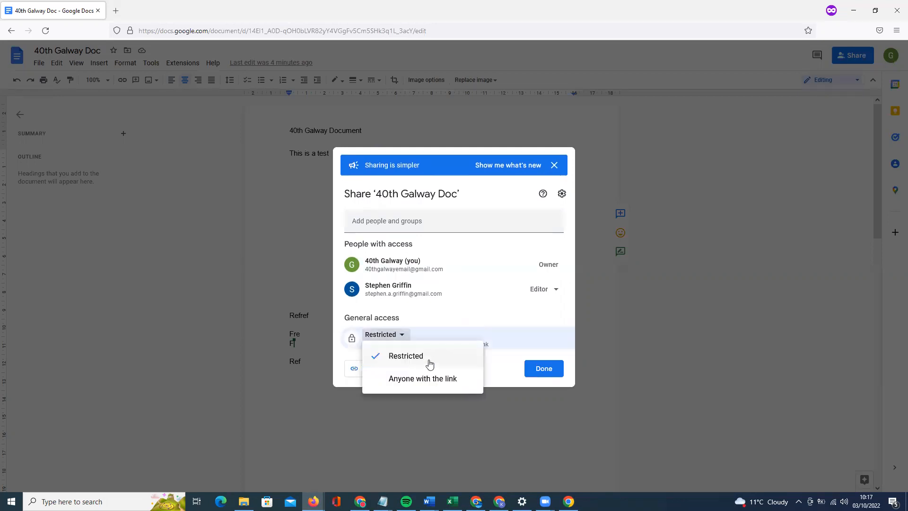
{"action": "left_click", "coordinate": [506, 358]}
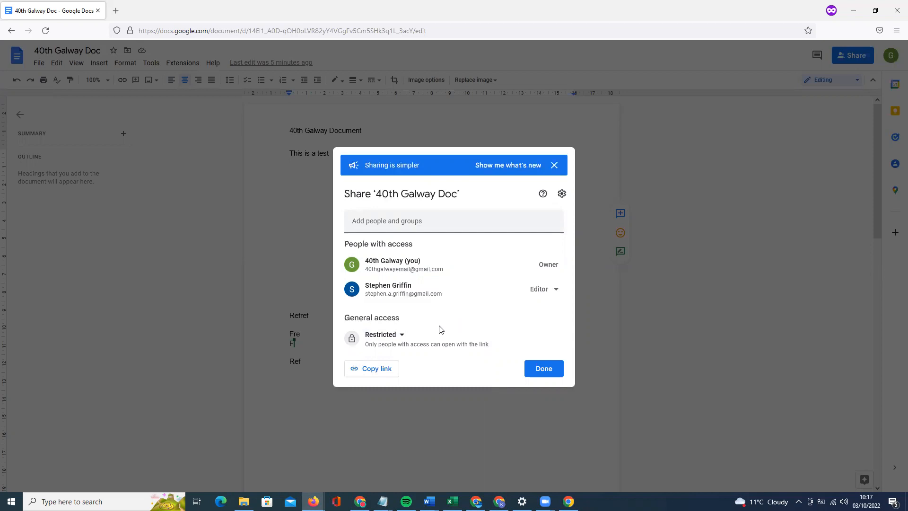
{"action": "left_click", "coordinate": [401, 336]}
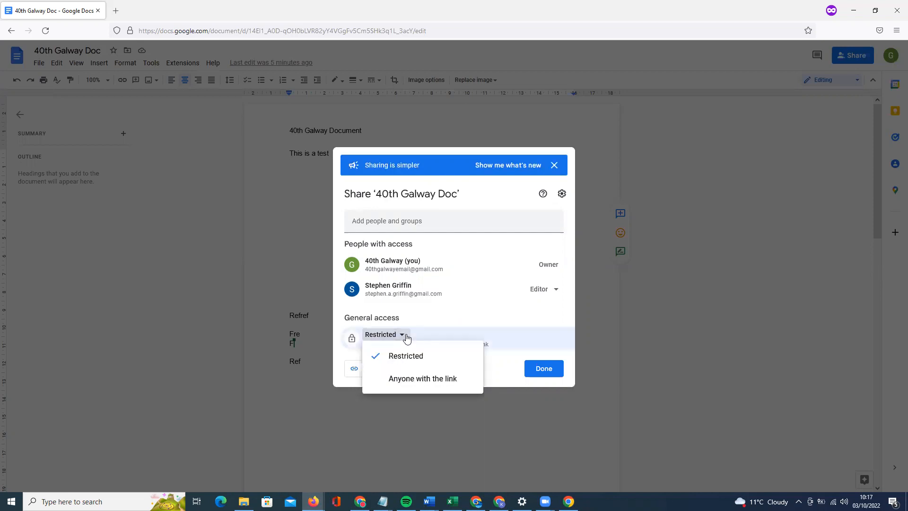
{"action": "left_click", "coordinate": [470, 377]}
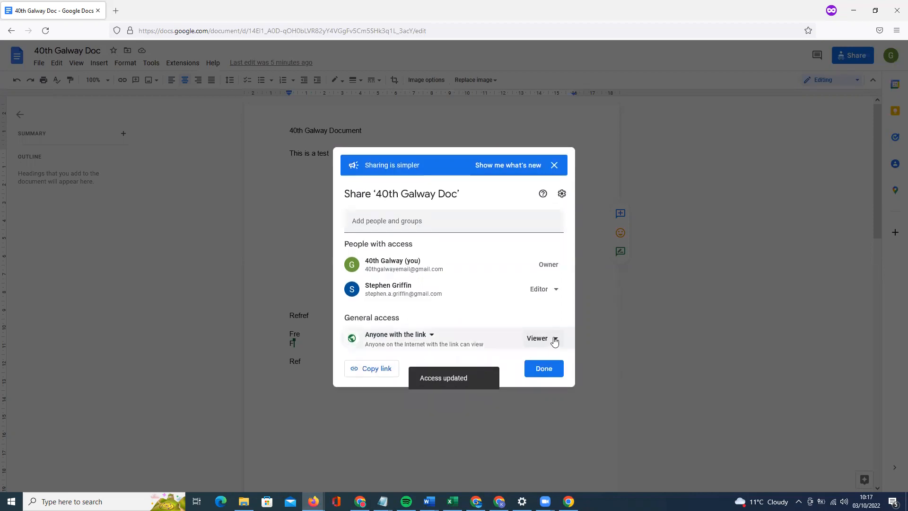
{"action": "left_click", "coordinate": [554, 340]}
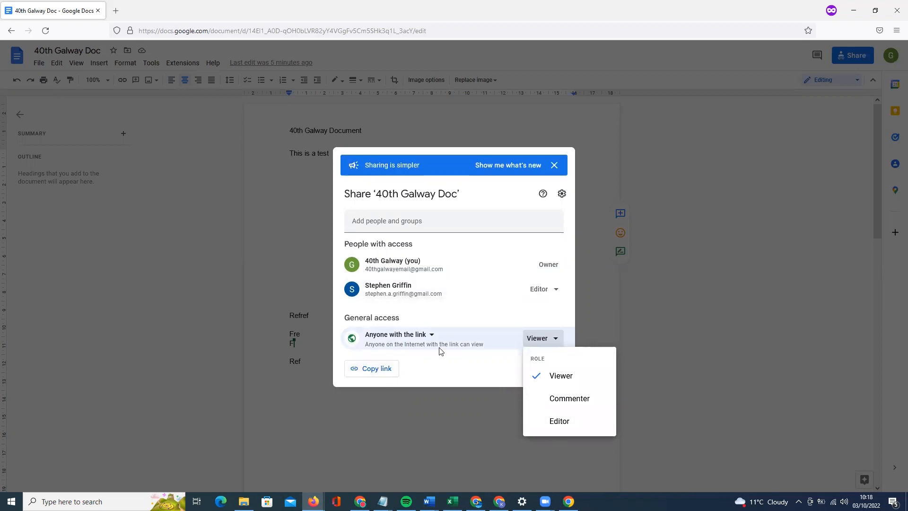
{"action": "left_click", "coordinate": [455, 362]}
{"action": "left_click", "coordinate": [384, 368]}
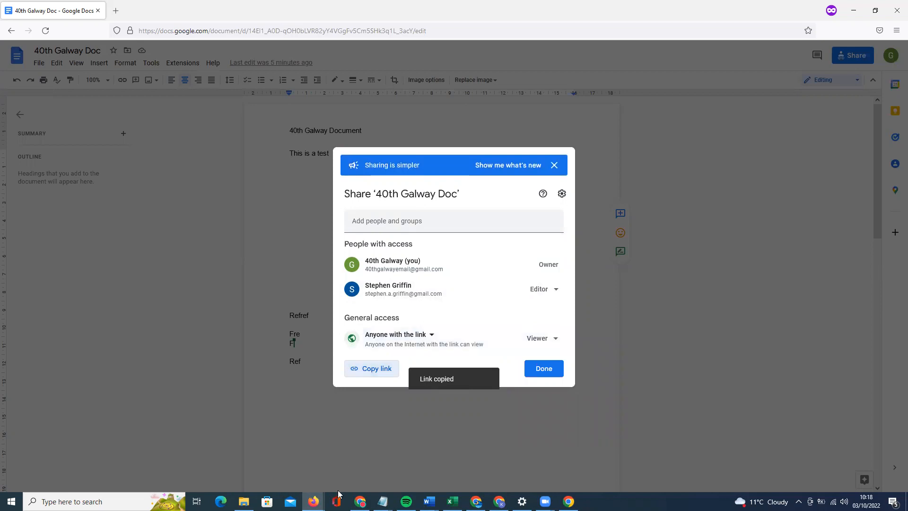
Load the copied link in the Chrome guest window's address bar.
{"action": "left_click", "coordinate": [569, 502]}
{"action": "left_click", "coordinate": [163, 26]}
{"action": "key", "text": "ctrl+v"}
{"action": "key", "text": "Return"}
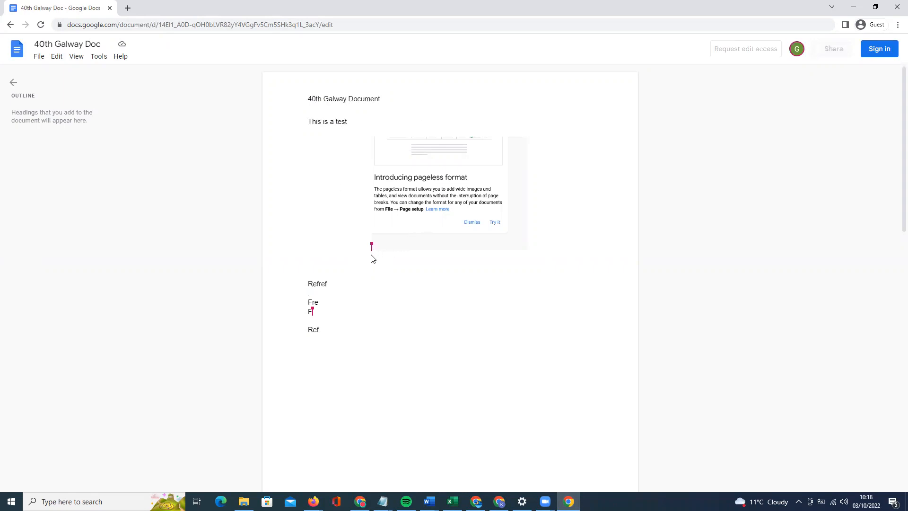
Close the Share dialog and add 'This is a new line' on a new line below Ref.
{"action": "mouse_move", "coordinate": [373, 241]}
{"action": "left_click", "coordinate": [360, 502]}
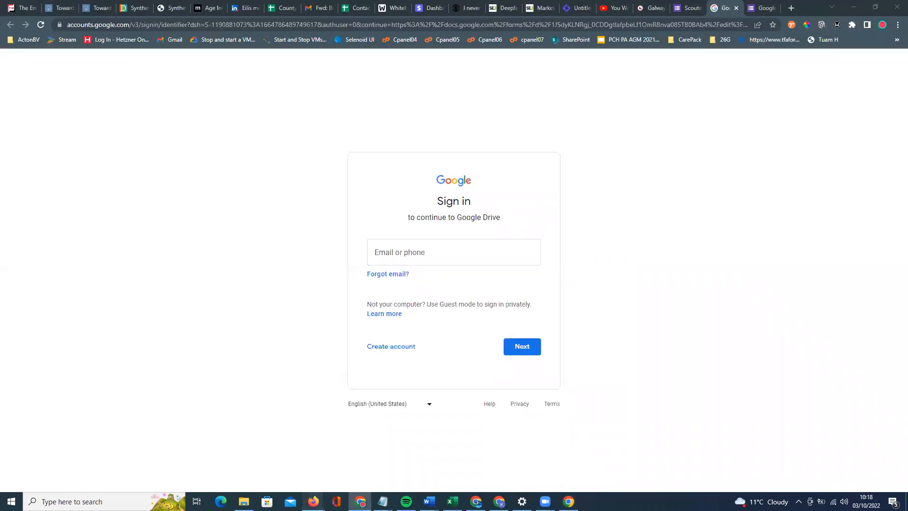
{"action": "mouse_move", "coordinate": [361, 501]}
{"action": "left_click", "coordinate": [378, 463]}
{"action": "left_click", "coordinate": [293, 264]}
{"action": "left_click", "coordinate": [315, 361]}
{"action": "key", "text": "Return"}
{"action": "type", "text": "This is a new line"}
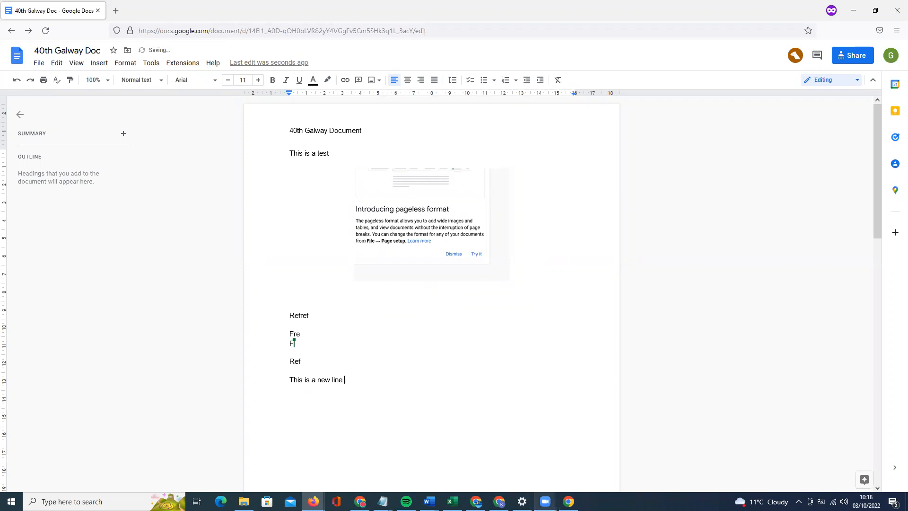
Check the new line in the Chrome guest view, then return to the Firefox doc.
{"action": "left_click", "coordinate": [569, 501]}
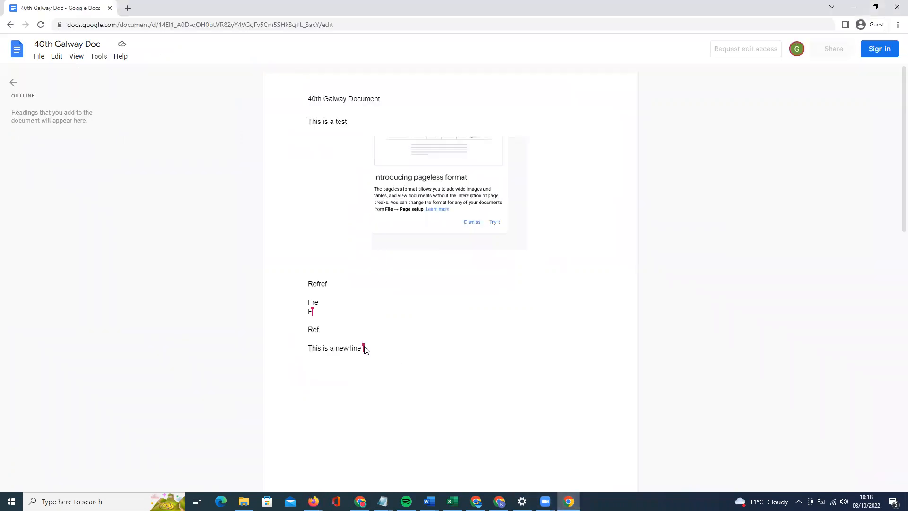
{"action": "mouse_move", "coordinate": [364, 348]}
{"action": "left_click", "coordinate": [314, 501]}
{"action": "left_click", "coordinate": [391, 476]}
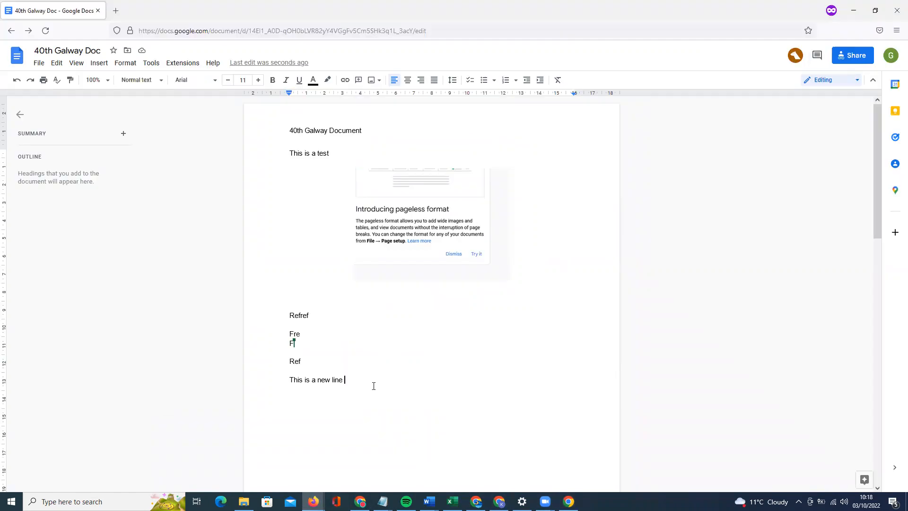
In Share settings, uncheck editor permission changes and viewer/commenter download, print and copy options.
{"action": "left_click", "coordinate": [41, 66]}
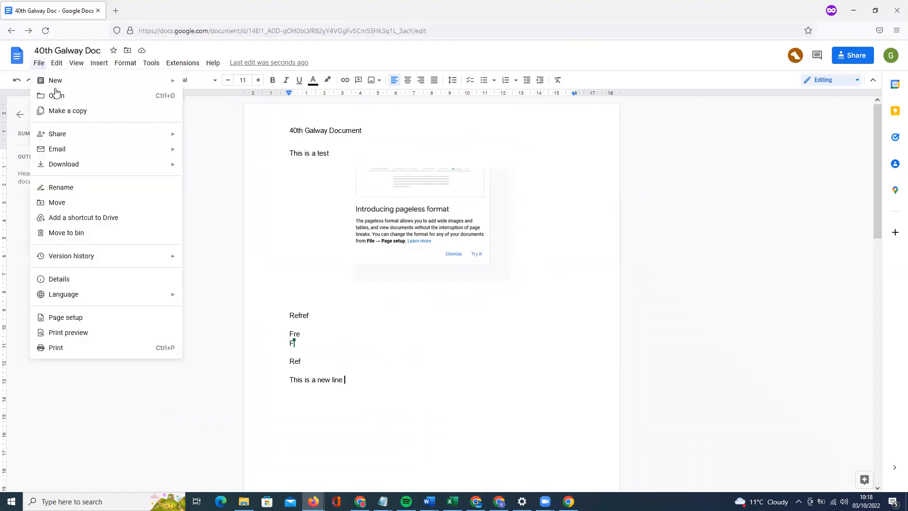
{"action": "left_click", "coordinate": [338, 165]}
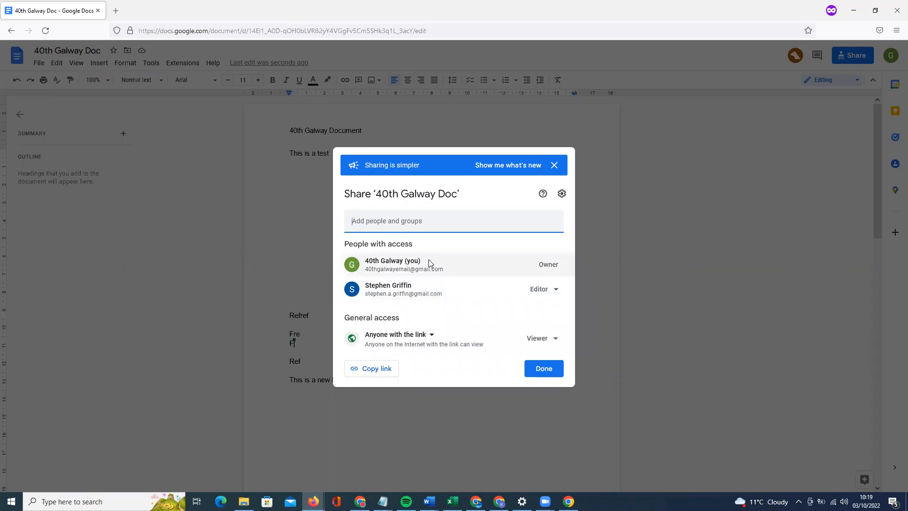
{"action": "left_click", "coordinate": [562, 194]}
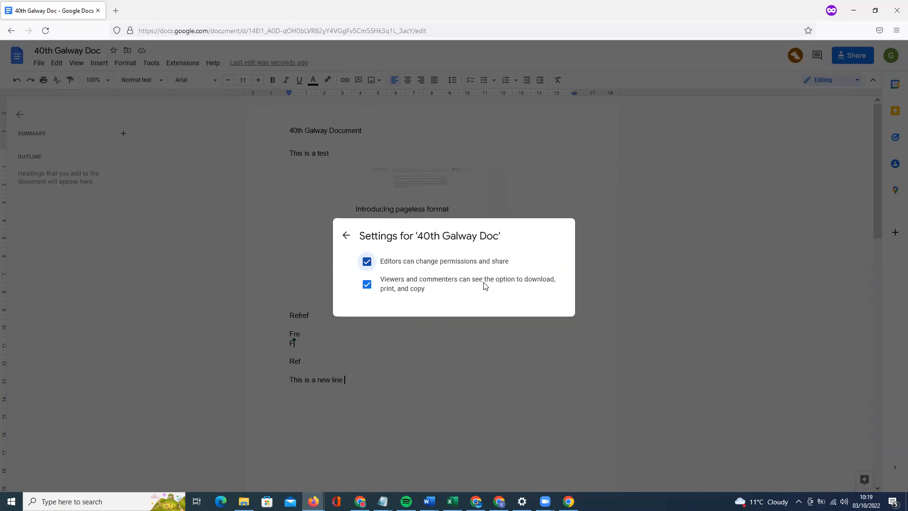
{"action": "left_click", "coordinate": [367, 284]}
{"action": "left_click", "coordinate": [384, 272]}
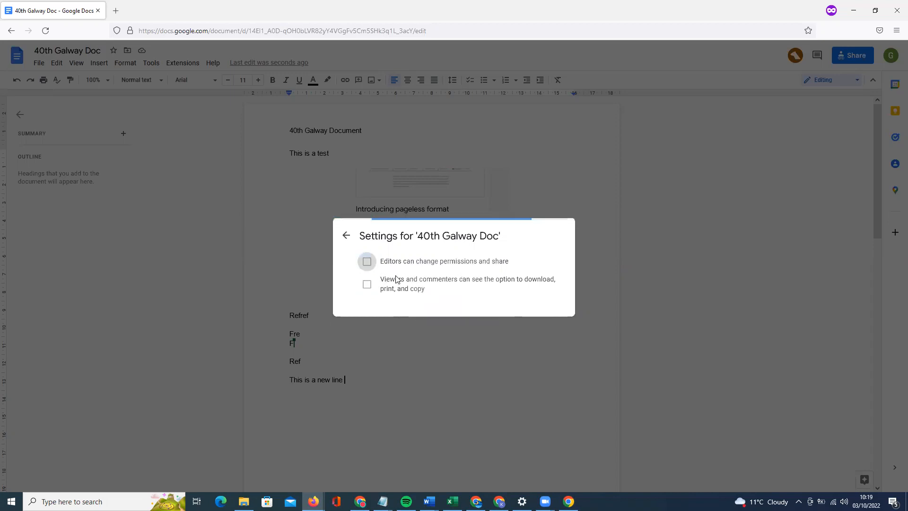
{"action": "left_click", "coordinate": [346, 235]}
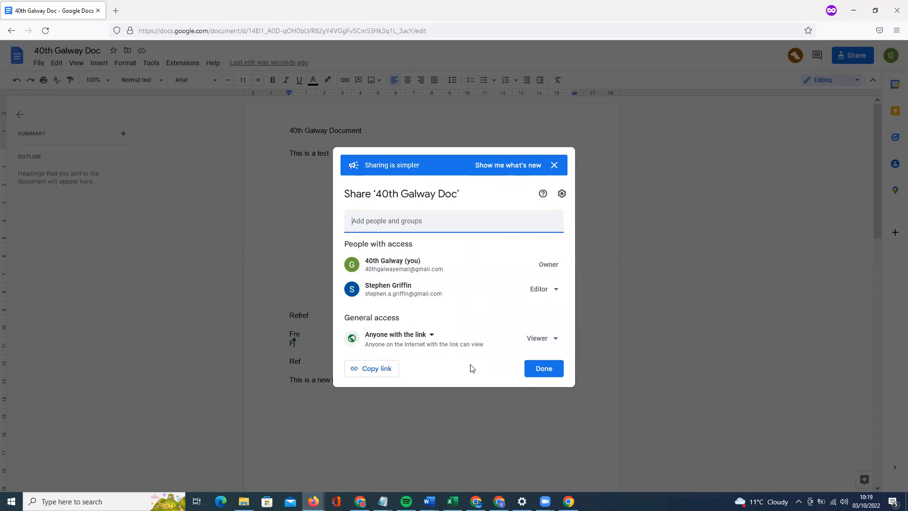
{"action": "key", "text": "Escape"}
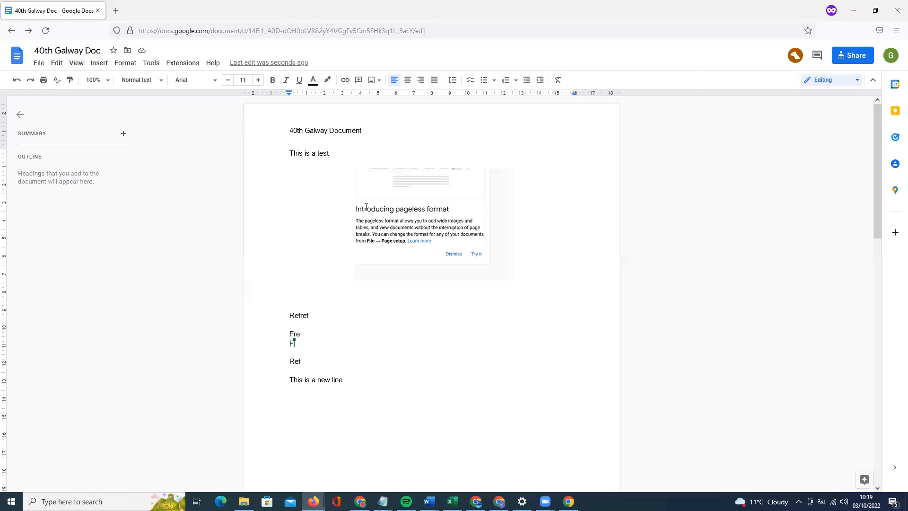
Create a new folder named 'Documents' in My Drive.
{"action": "mouse_move", "coordinate": [313, 500]}
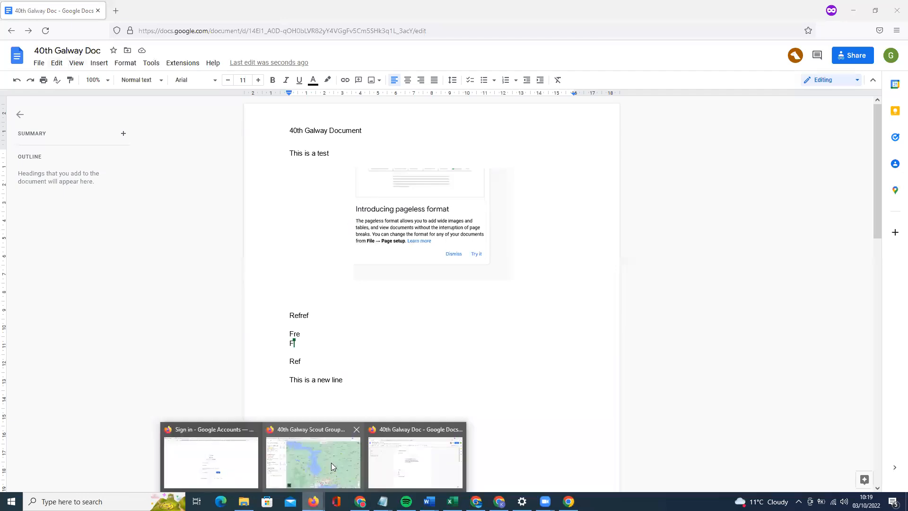
{"action": "left_click", "coordinate": [332, 466]}
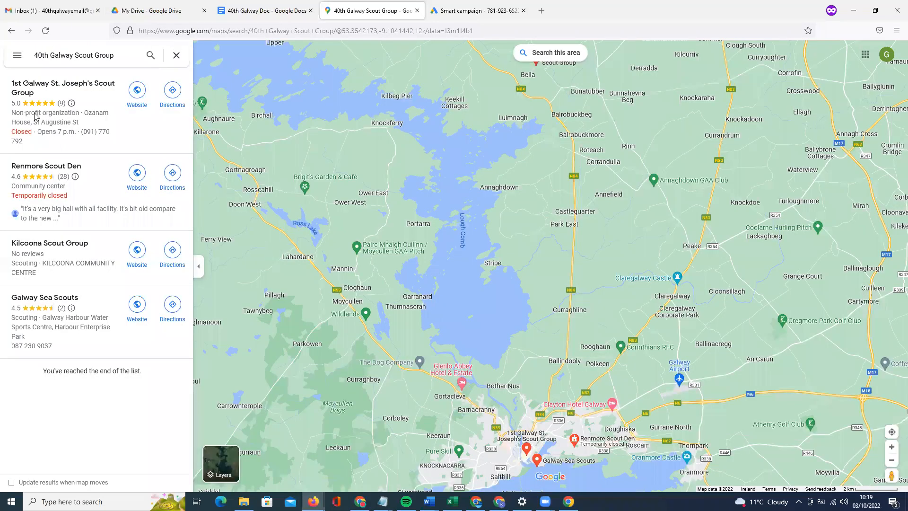
{"action": "left_click", "coordinate": [28, 86]}
{"action": "left_click", "coordinate": [326, 134]}
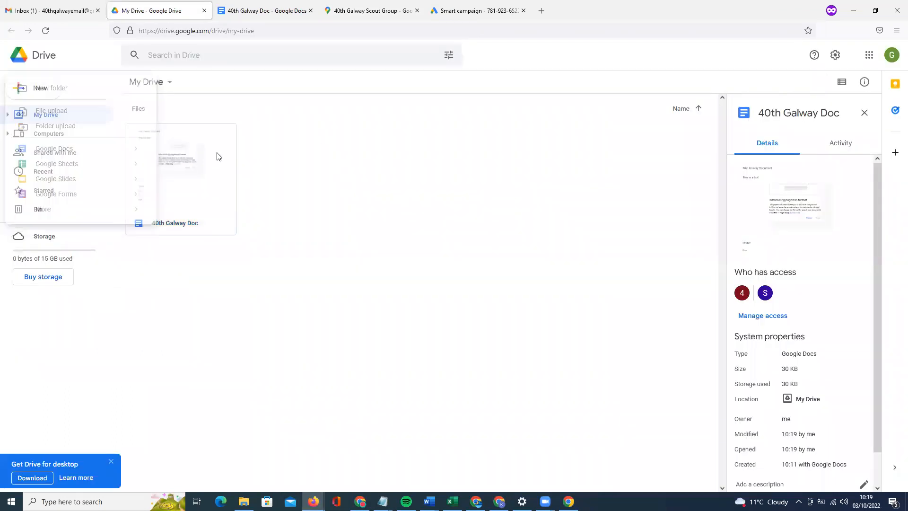
{"action": "left_click", "coordinate": [41, 93]}
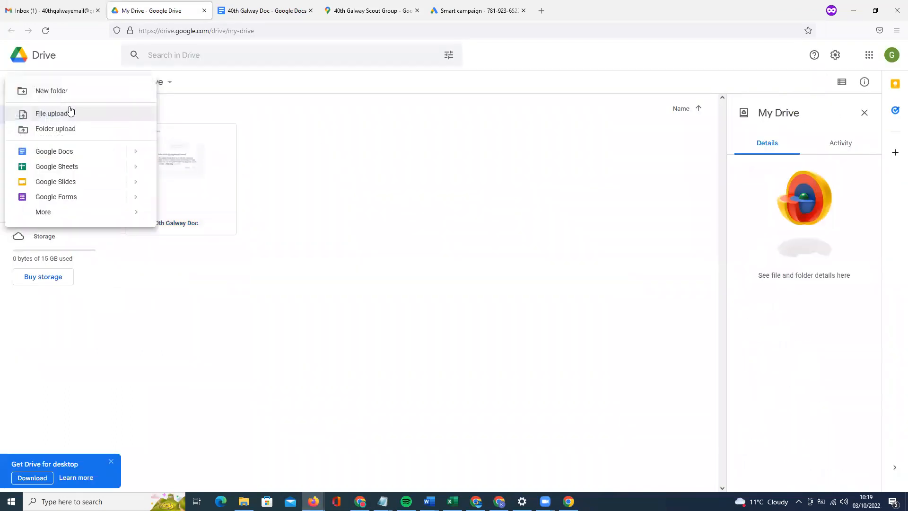
{"action": "left_click", "coordinate": [65, 92]}
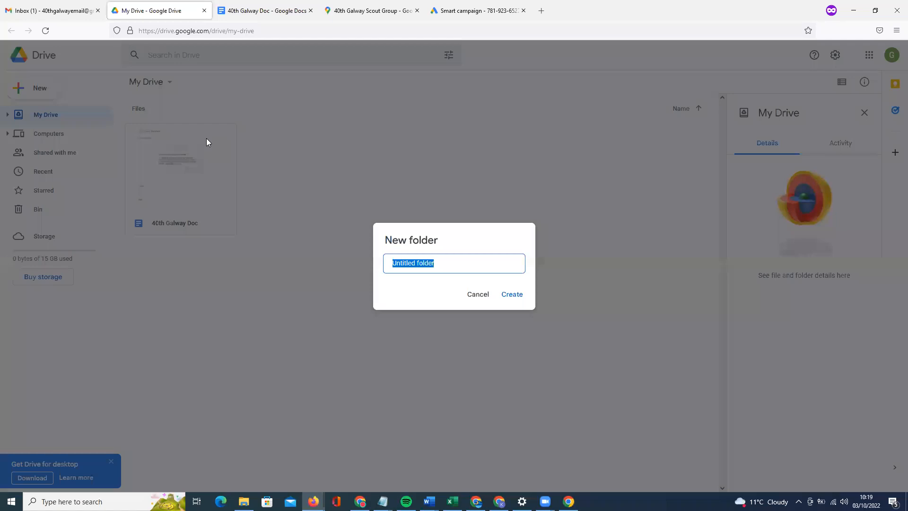
{"action": "type", "text": "Documentrs"}
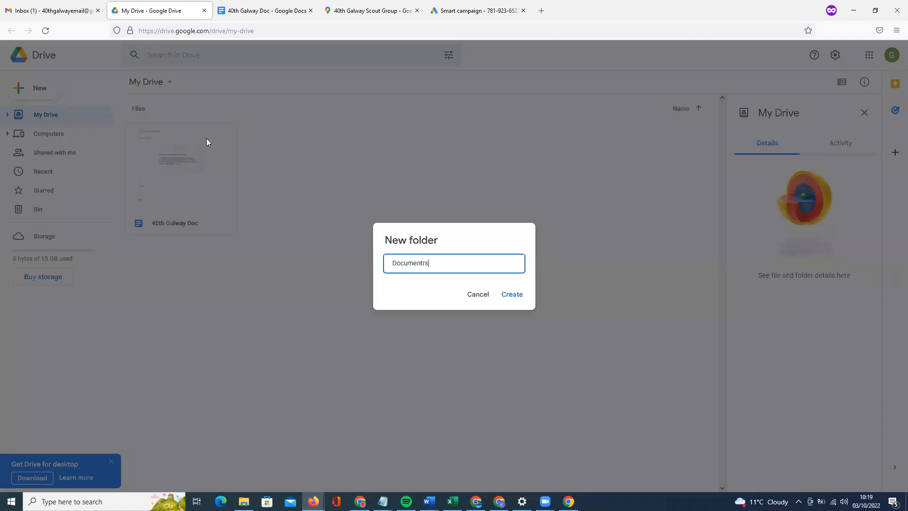
{"action": "left_click", "coordinate": [510, 295]}
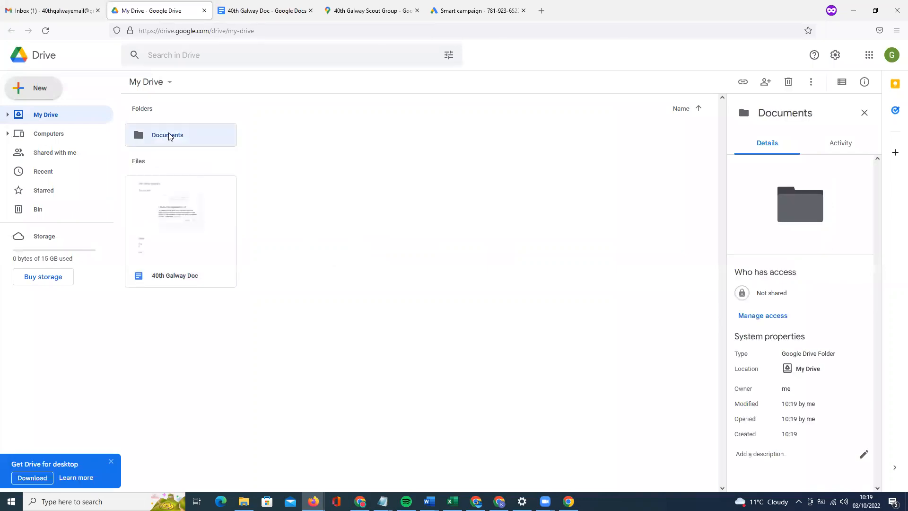
Colour the Documents folder green and drag 40th Galway Doc into it.
{"action": "right_click", "coordinate": [169, 135]}
{"action": "mouse_move", "coordinate": [240, 278]}
{"action": "left_click", "coordinate": [333, 296]}
{"action": "left_click_drag", "start_coordinate": [197, 236], "coordinate": [220, 173]}
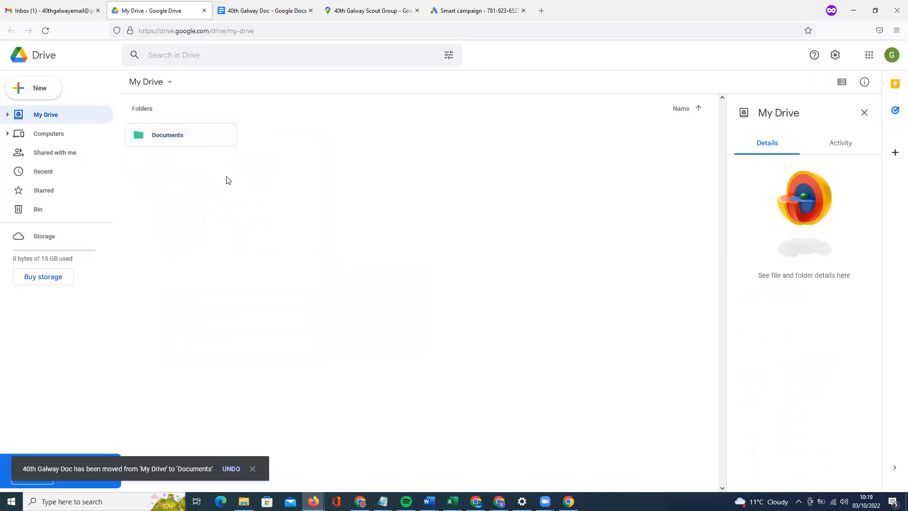
Open sharing for the Documents folder and review its general access, leaving it unchanged.
{"action": "right_click", "coordinate": [175, 139]}
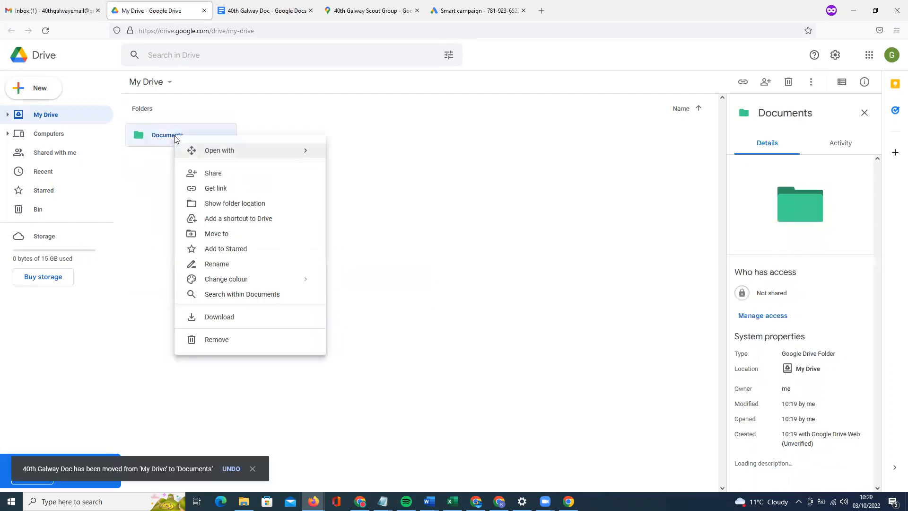
{"action": "left_click", "coordinate": [209, 175]}
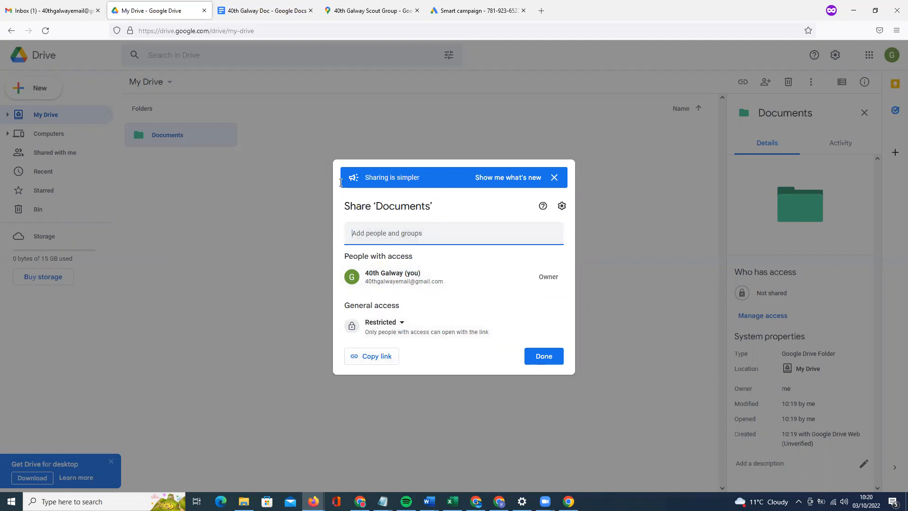
{"action": "key", "text": "ctrl+Tab"}
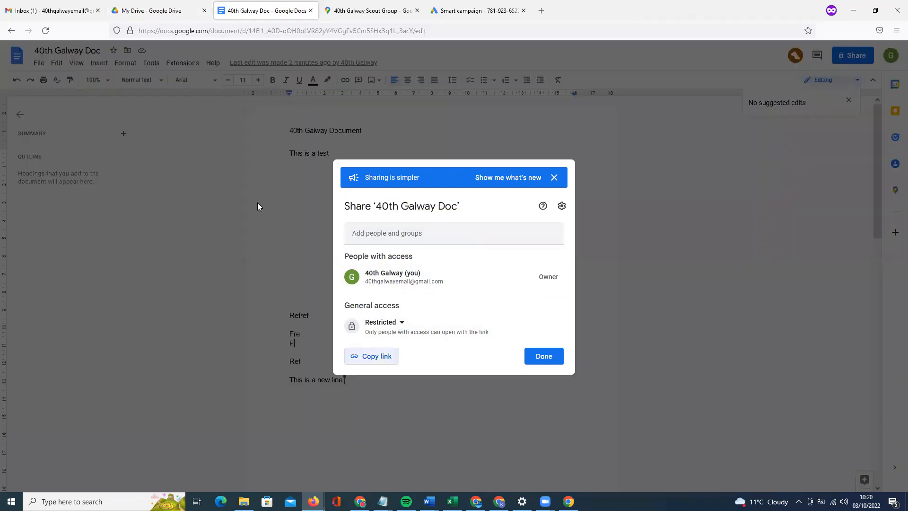
{"action": "left_click", "coordinate": [182, 10]}
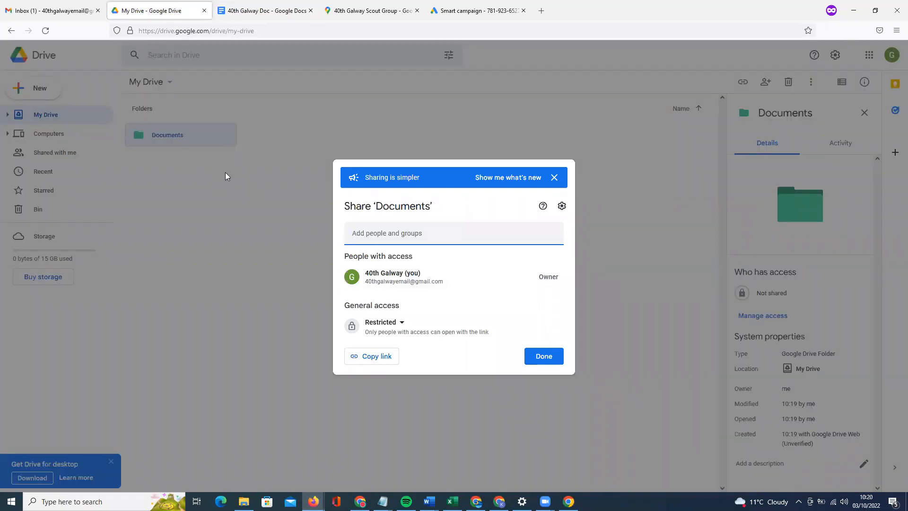
{"action": "left_click", "coordinate": [459, 234]}
{"action": "left_click", "coordinate": [402, 323]}
{"action": "left_click", "coordinate": [504, 351]}
Add the suggested collaborator as Editor and send the invitation.
{"action": "left_click", "coordinate": [418, 229]}
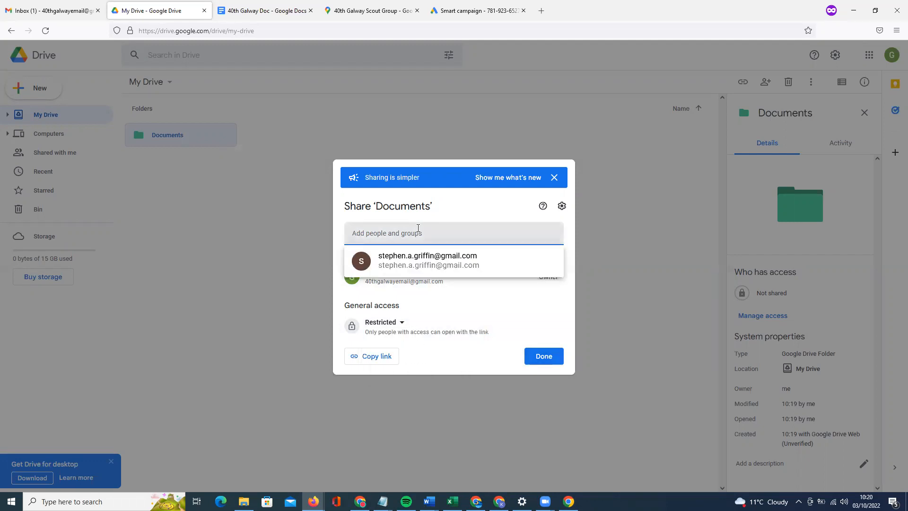
{"action": "left_click", "coordinate": [484, 255]}
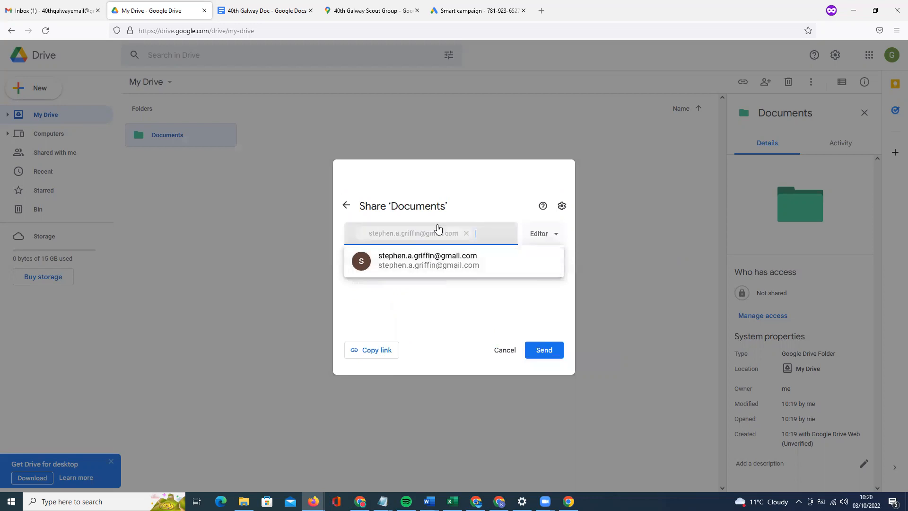
{"action": "left_click", "coordinate": [547, 229]}
{"action": "left_click", "coordinate": [428, 285]}
{"action": "left_click", "coordinate": [544, 338]}
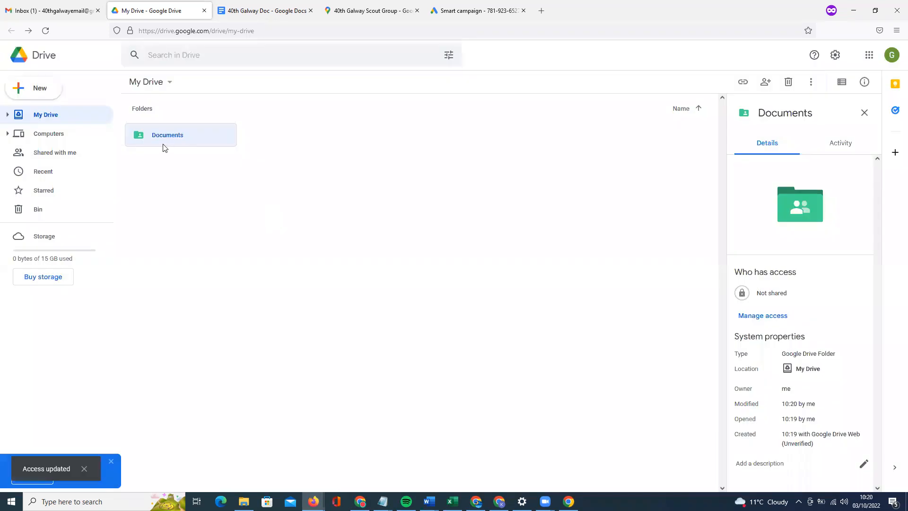
{"action": "left_click", "coordinate": [47, 91]}
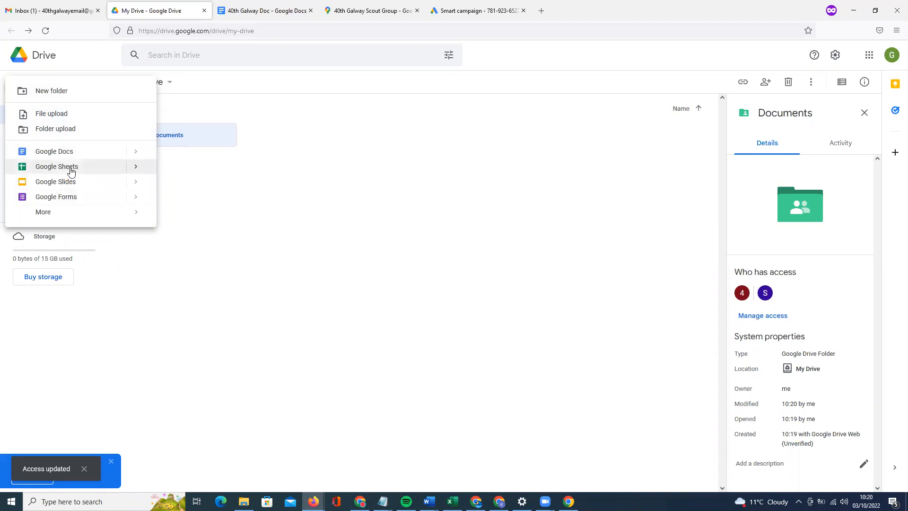
Create a blank spreadsheet and enter 10, 20 and 30 in cells E4 to E6.
{"action": "left_click", "coordinate": [112, 169]}
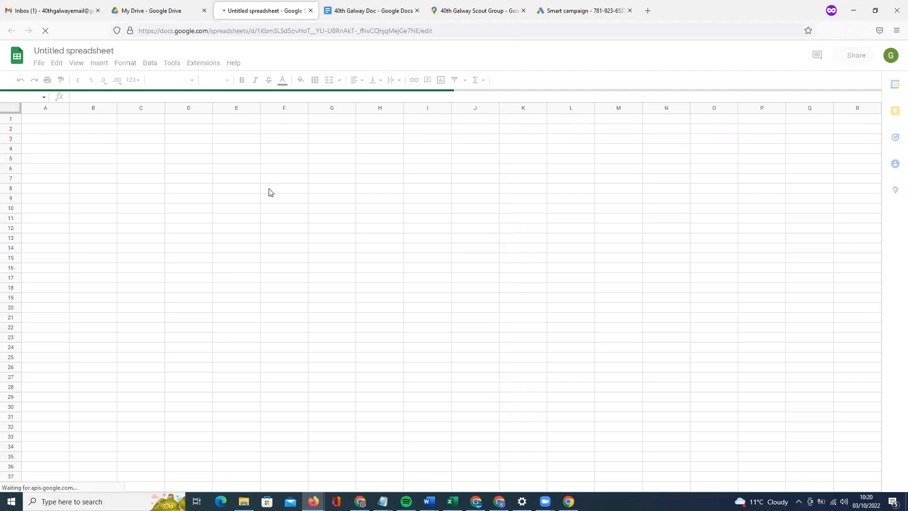
{"action": "left_click", "coordinate": [226, 148]}
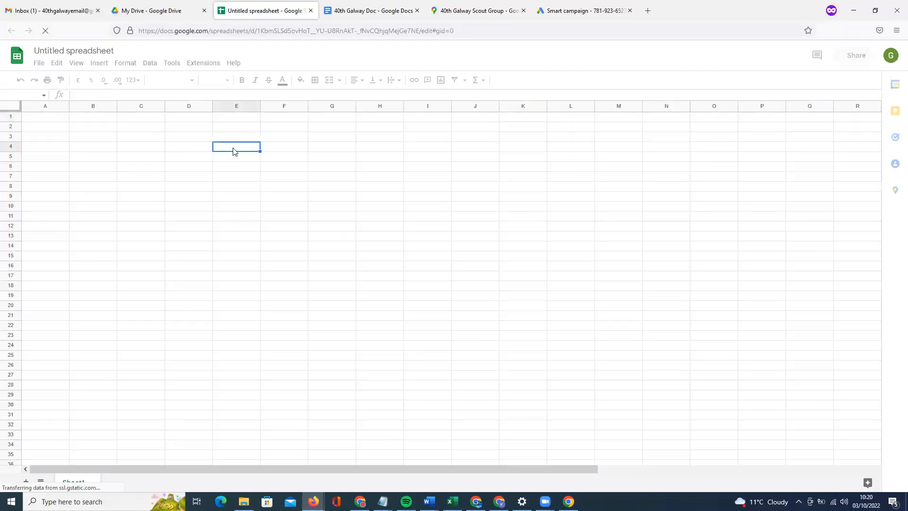
{"action": "type", "text": "10"}
{"action": "key", "text": "Return"}
{"action": "type", "text": "20"}
{"action": "key", "text": "Return"}
{"action": "type", "text": "30"}
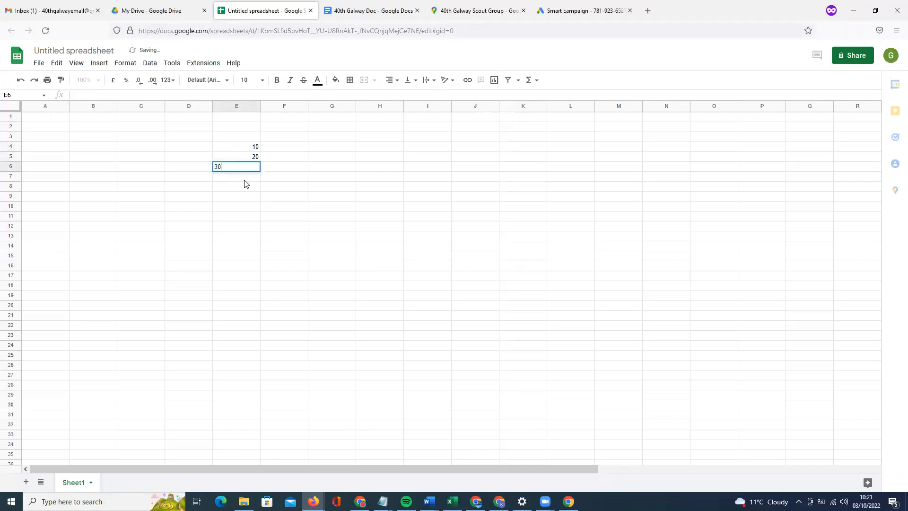
{"action": "key", "text": "Return"}
Insert a SUM of E4:E6 in E7 totalling 60, then select E4:E7 for formatting.
{"action": "left_click", "coordinate": [530, 80]}
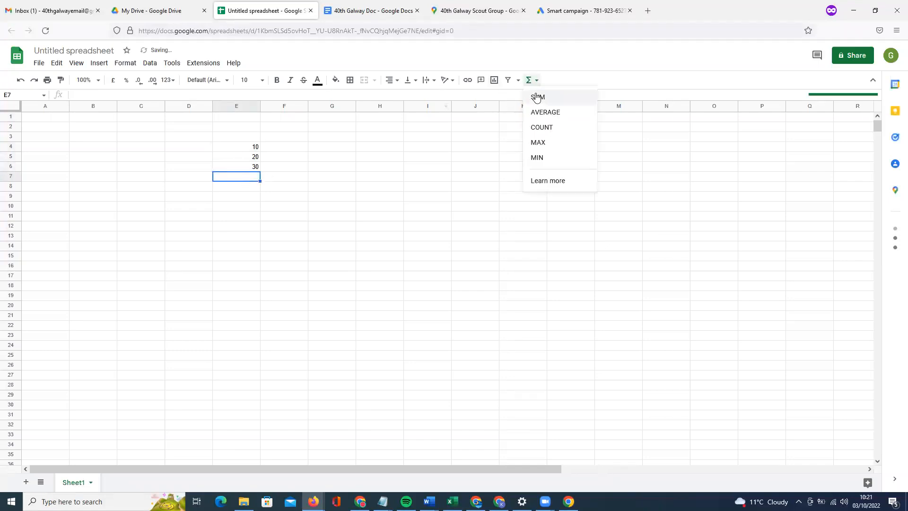
{"action": "left_click", "coordinate": [536, 98]}
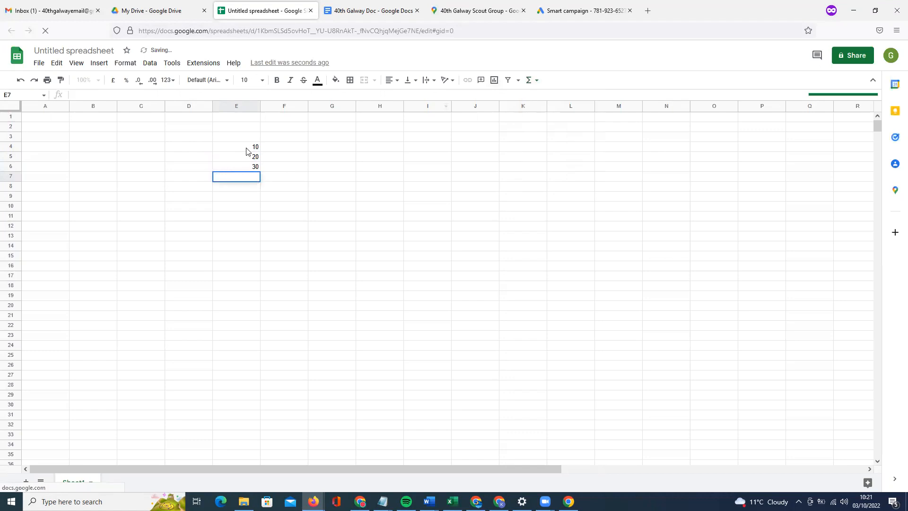
{"action": "left_click_drag", "start_coordinate": [246, 148], "coordinate": [245, 163]}
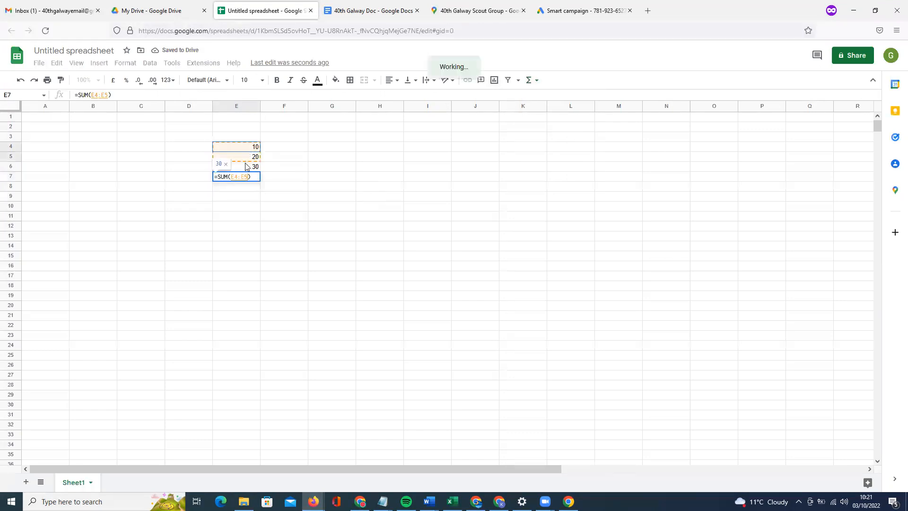
{"action": "key", "text": "Return"}
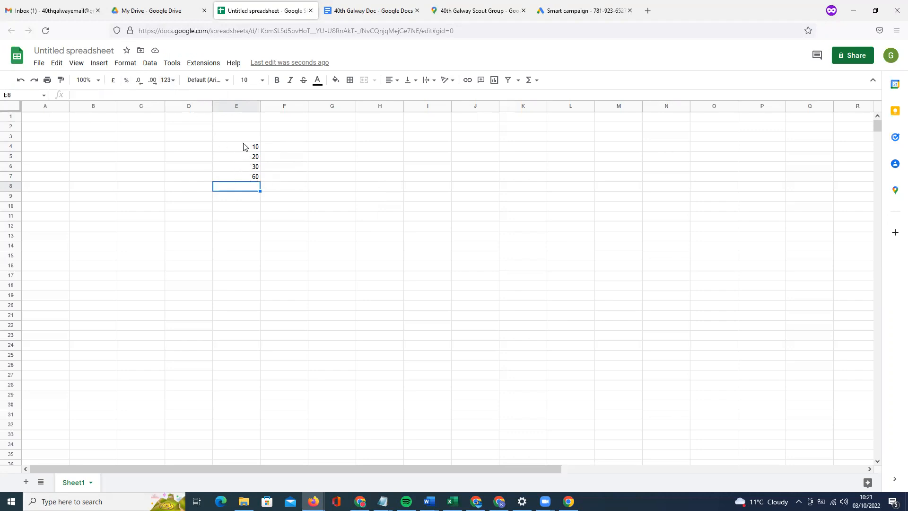
{"action": "left_click_drag", "start_coordinate": [243, 147], "coordinate": [243, 177]}
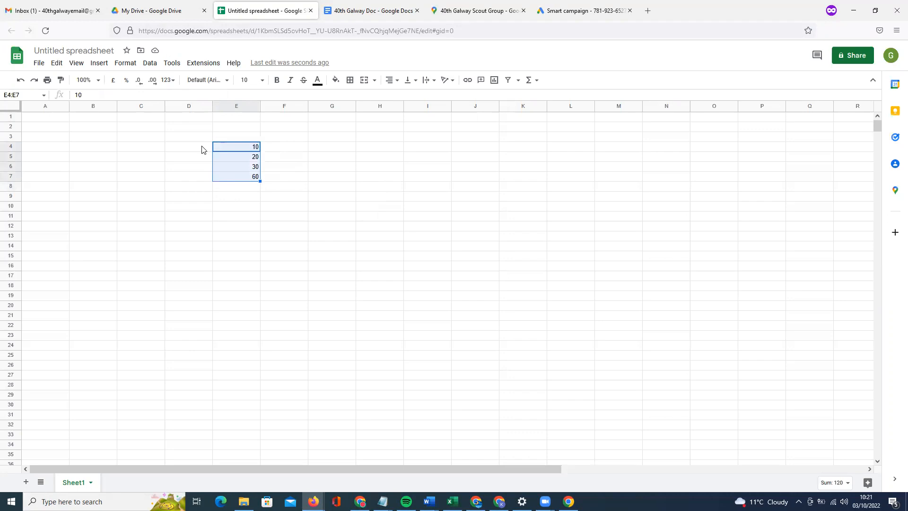
{"action": "left_click", "coordinate": [129, 69]}
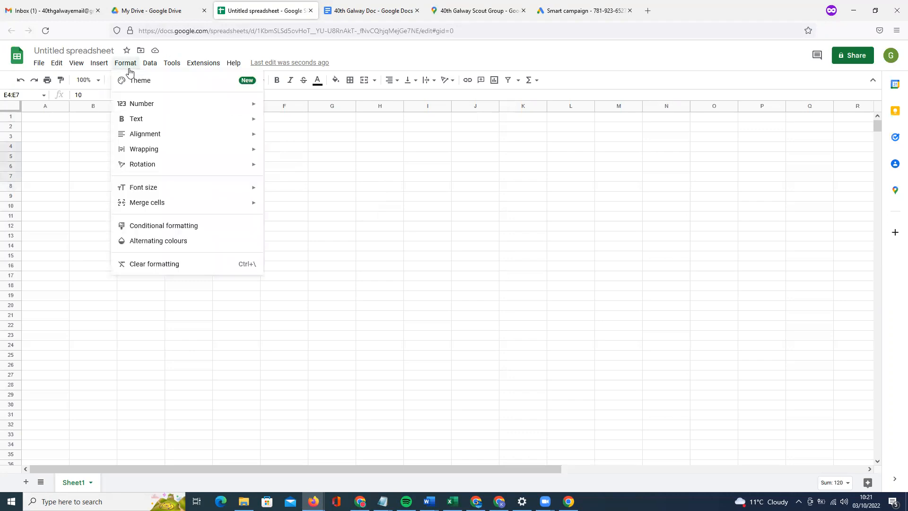
Add a conditional formatting rule highlighting E4:E7 values greater than 20.
{"action": "left_click", "coordinate": [239, 225]}
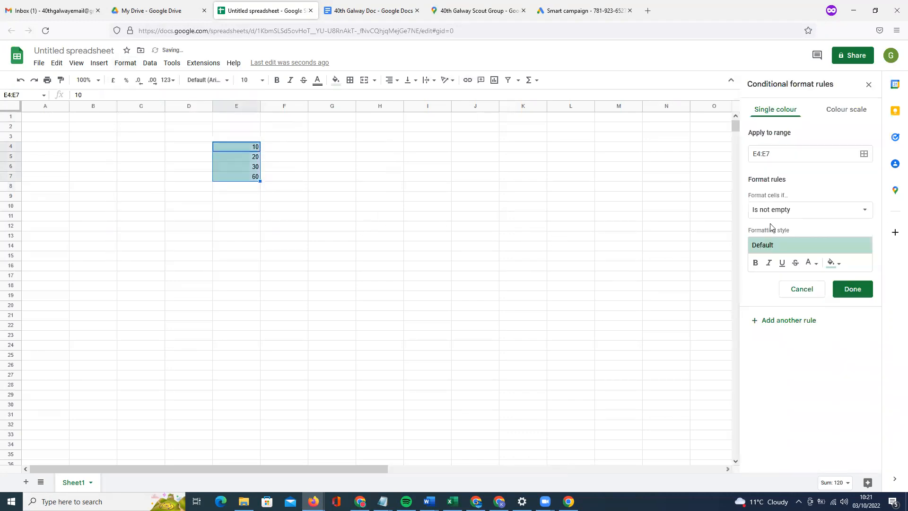
{"action": "left_click", "coordinate": [797, 214]}
{"action": "left_click", "coordinate": [804, 361]}
{"action": "left_click", "coordinate": [788, 231]}
{"action": "type", "text": "20"}
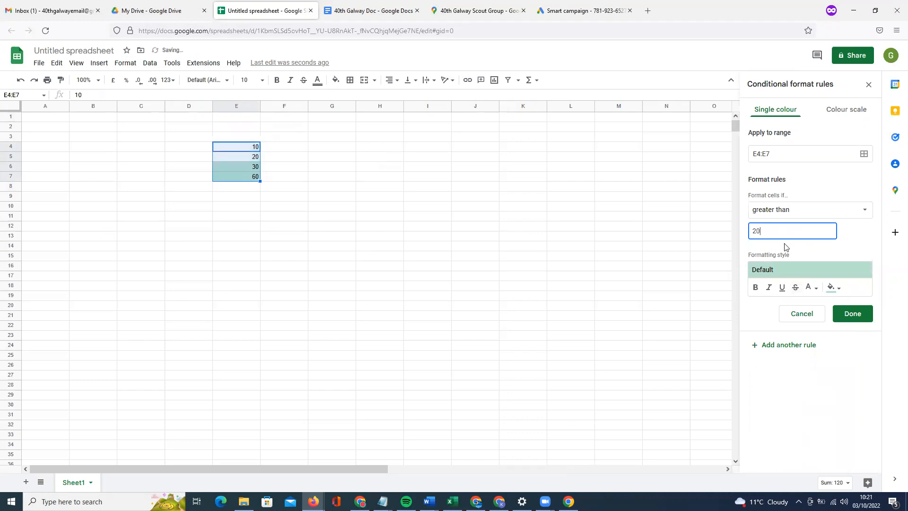
{"action": "left_click", "coordinate": [849, 314]}
{"action": "left_click", "coordinate": [531, 245]}
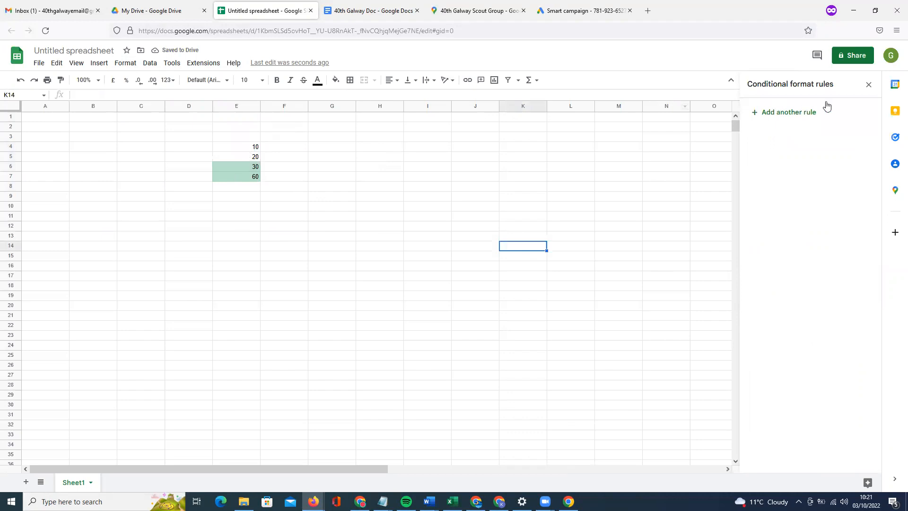
Delete the greater-than-20 highlighting rule so no cells stay highlighted.
{"action": "left_click", "coordinate": [252, 139]}
{"action": "left_click", "coordinate": [249, 169]}
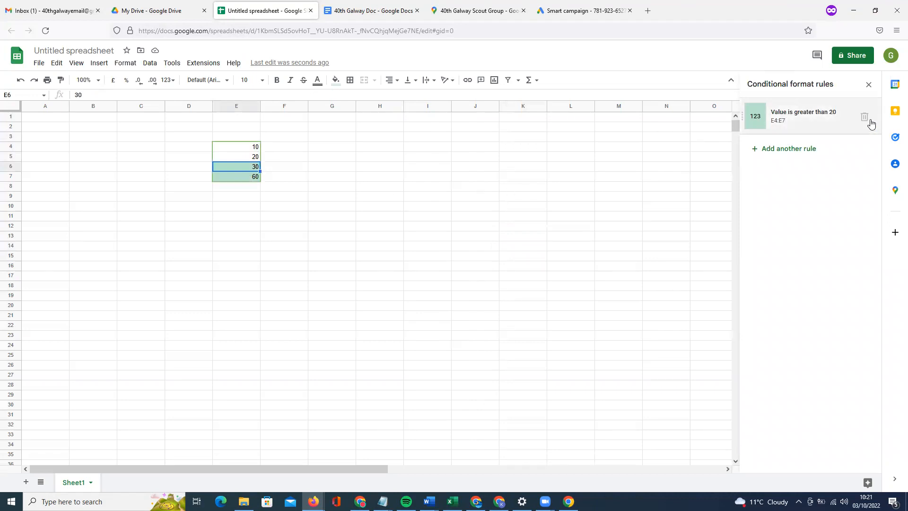
{"action": "left_click", "coordinate": [865, 117]}
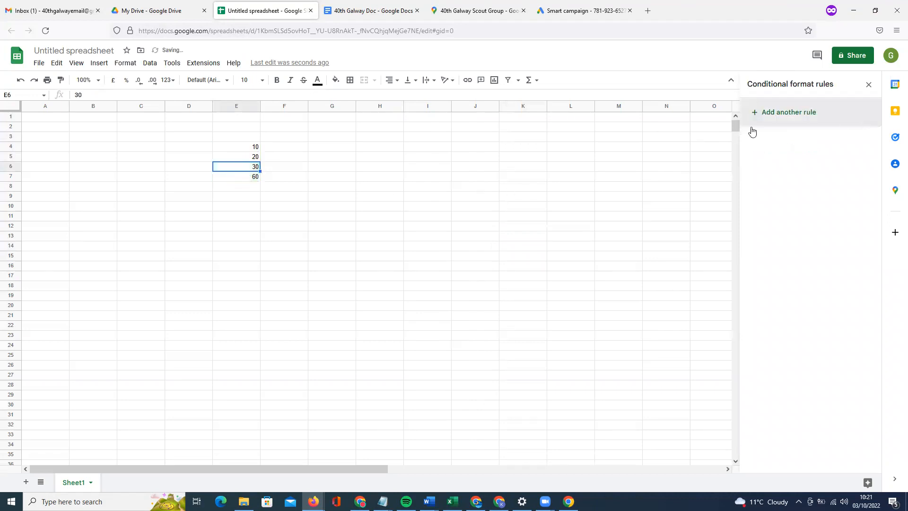
{"action": "left_click", "coordinate": [349, 158]}
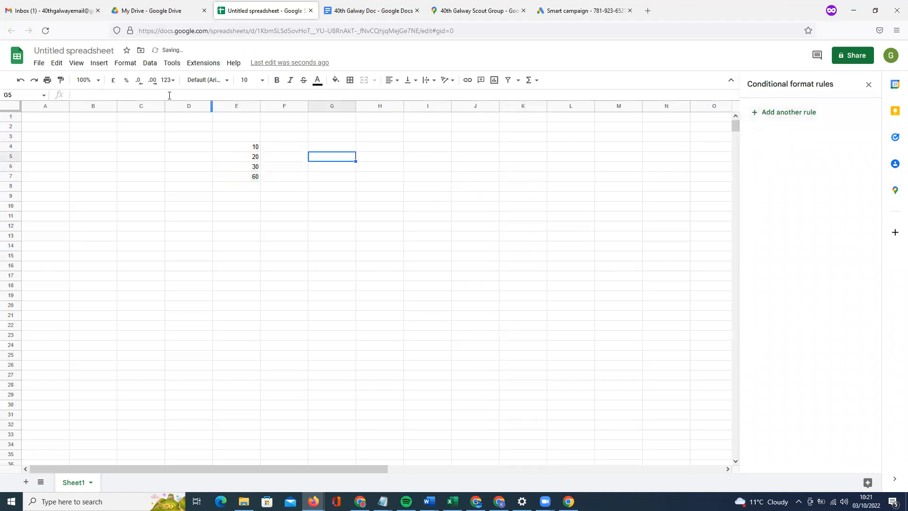
Name the spreadsheet 'New Sheet' without sharing it, then close its tab.
{"action": "left_click", "coordinate": [42, 65]}
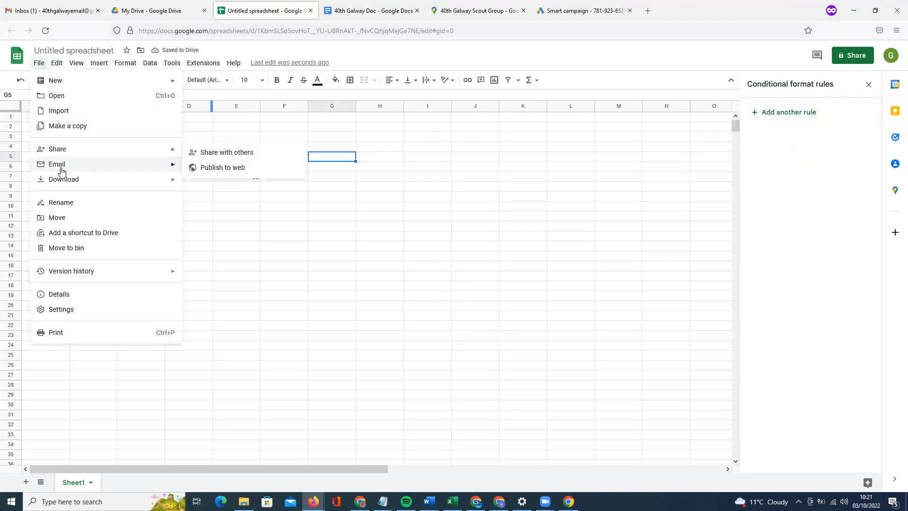
{"action": "mouse_move", "coordinate": [62, 180]}
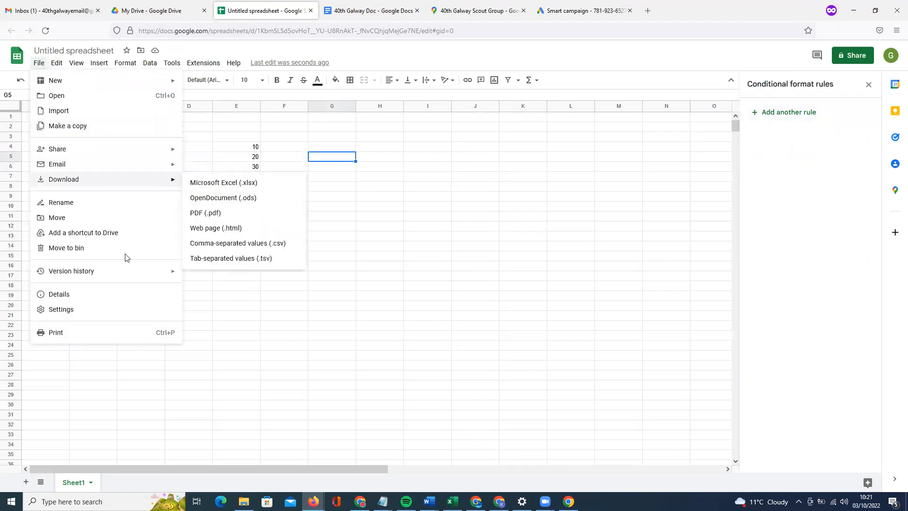
{"action": "mouse_move", "coordinate": [81, 151]}
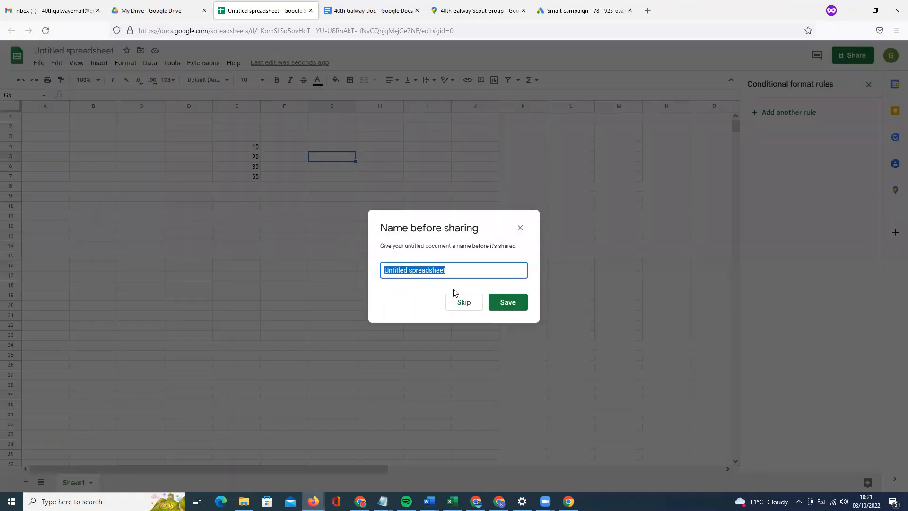
{"action": "type", "text": "New Sheet"}
{"action": "left_click", "coordinate": [498, 302]}
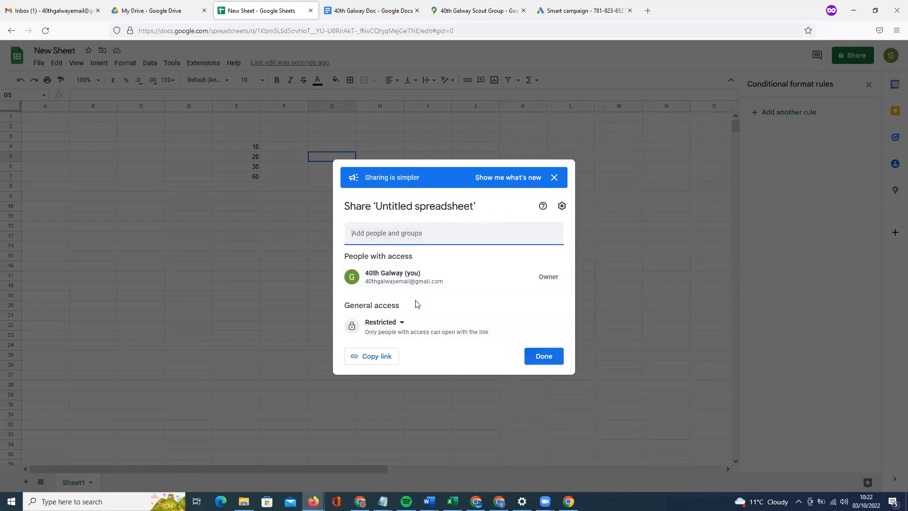
{"action": "left_click", "coordinate": [551, 358]}
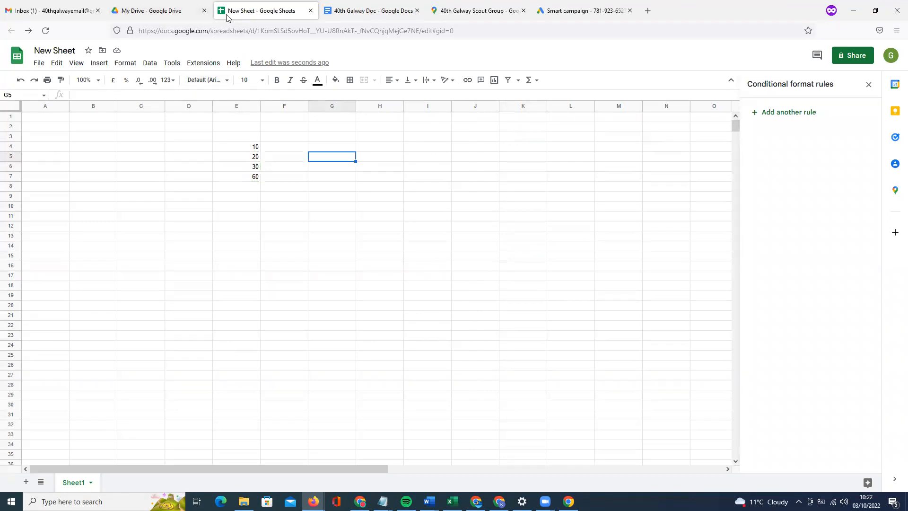
{"action": "left_click", "coordinate": [311, 10]}
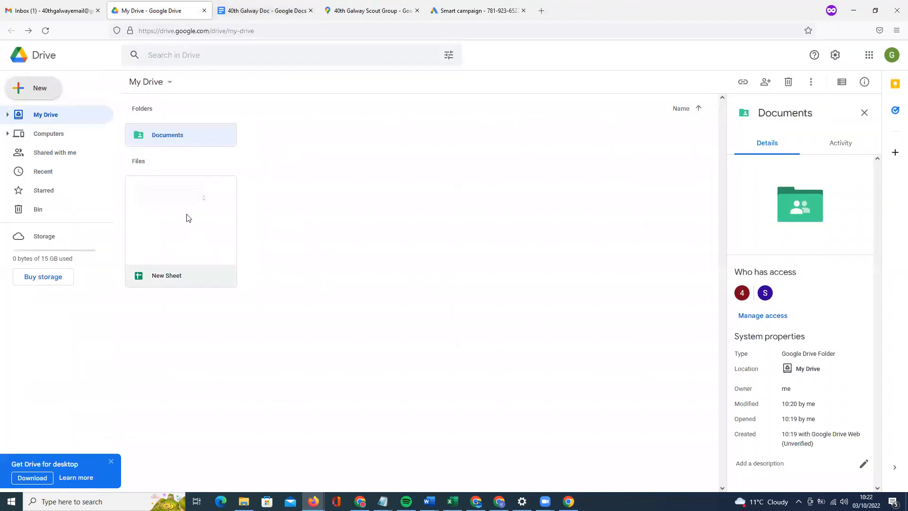
Move 'New Sheet' into the shared Documents folder and open that folder.
{"action": "left_click_drag", "start_coordinate": [194, 203], "coordinate": [186, 136]}
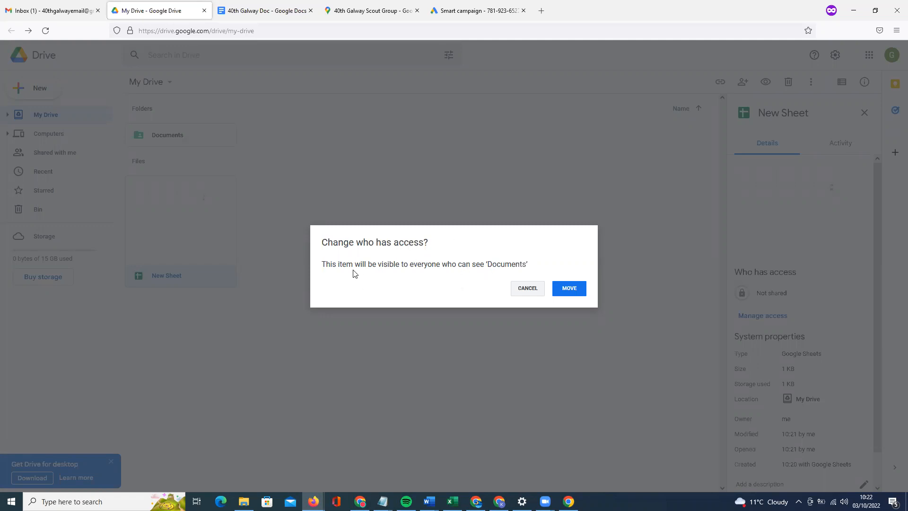
{"action": "left_click", "coordinate": [570, 291]}
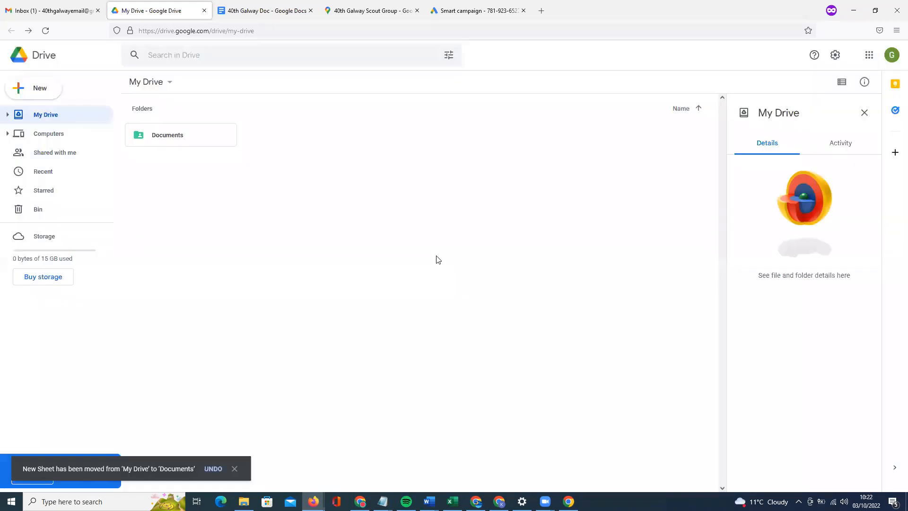
{"action": "double_click", "coordinate": [207, 143]}
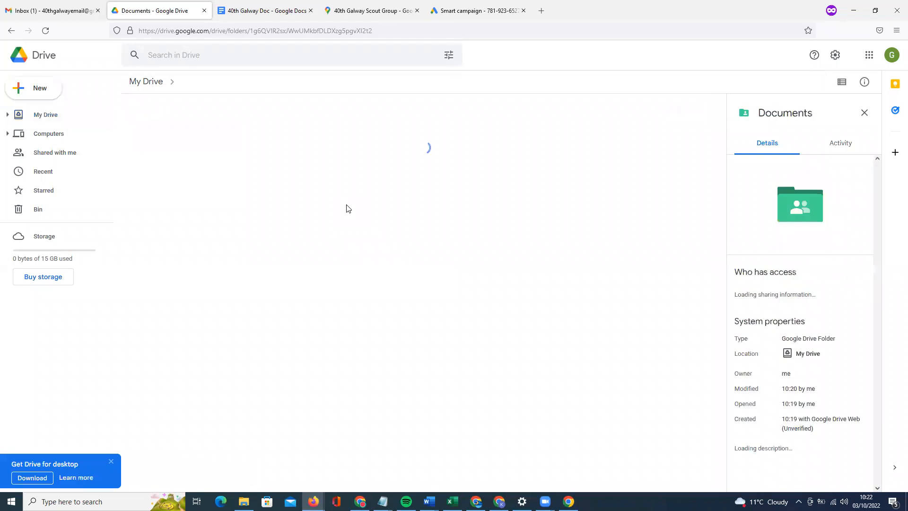